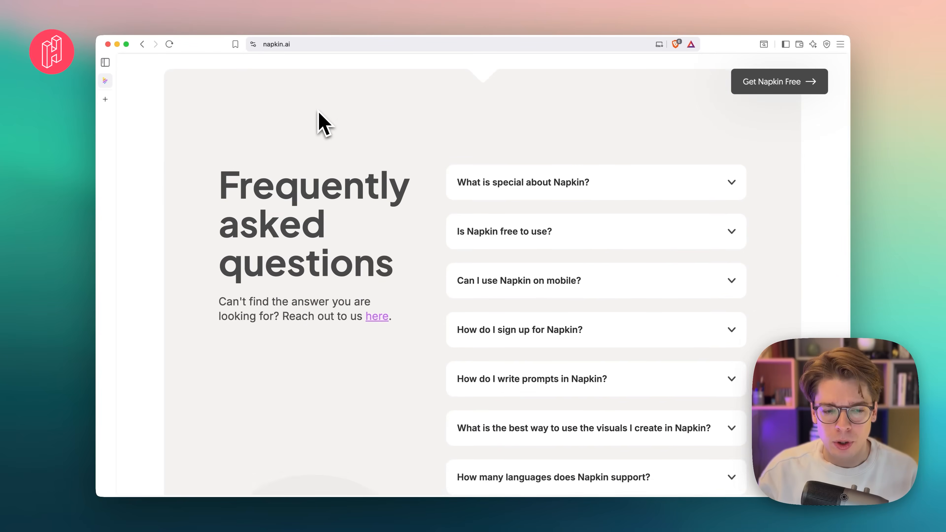
- Return to the start of the Napkin home page and get Napkin for free to enter the web app
scroll(318, 111, "up", 20)
scroll(318, 121, "up", 20)
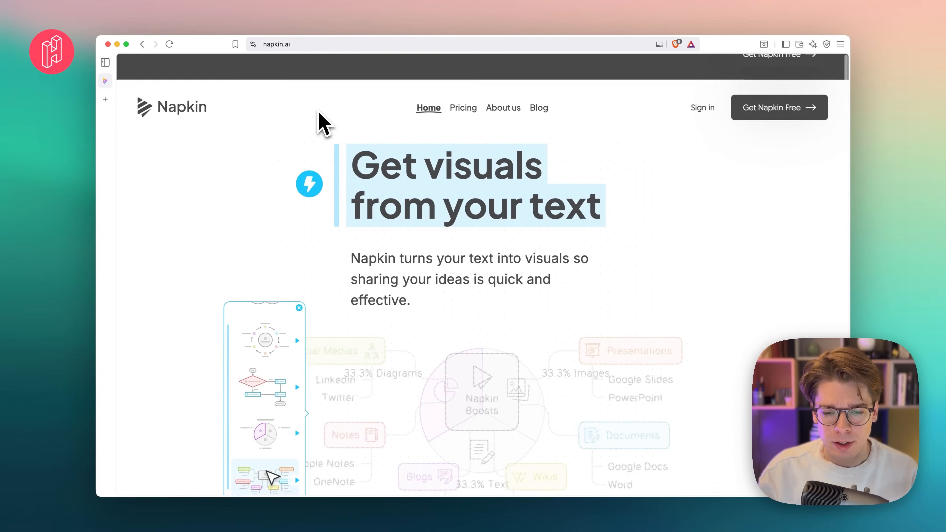
left_click(789, 92)
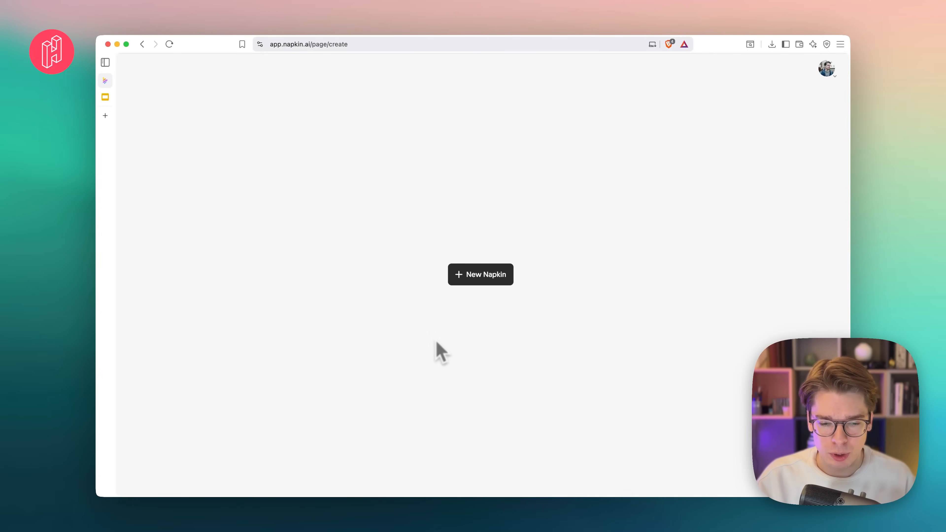
- Switch to the AGI presentation in Google Slides, review its bullet text and download it as a Microsoft PowerPoint (.pptx) file
left_click(109, 100)
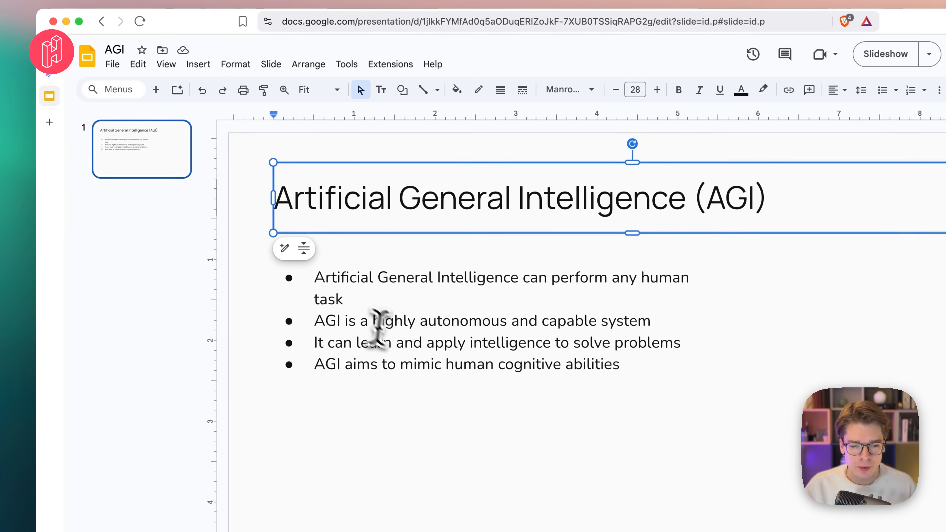
left_click(347, 271)
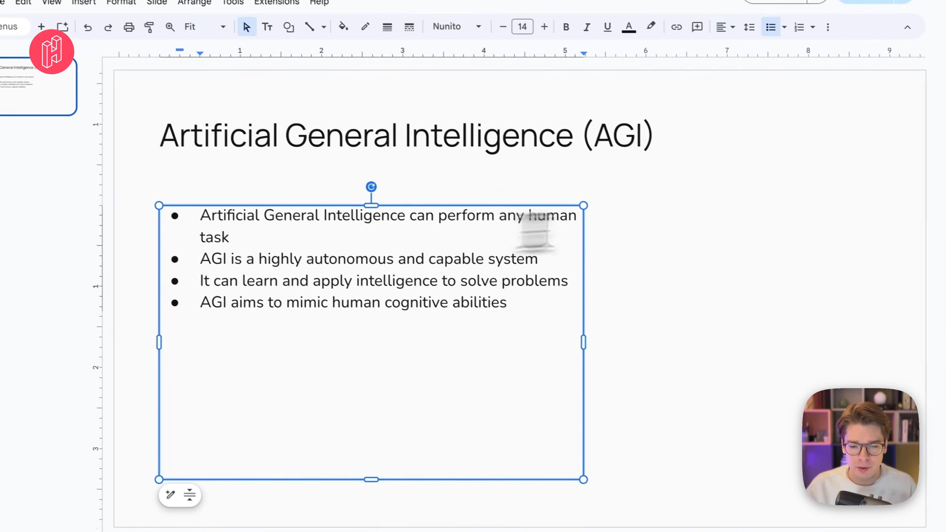
left_click(689, 259)
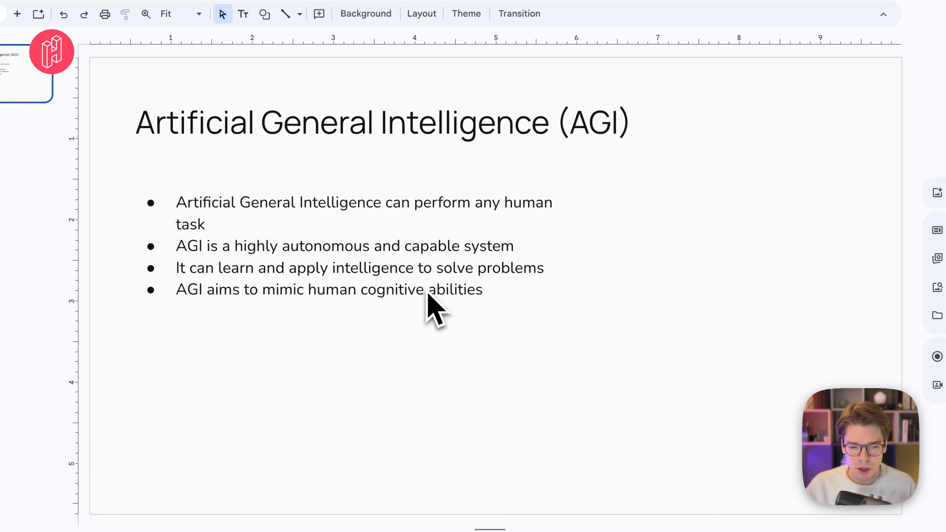
left_click(43, 26)
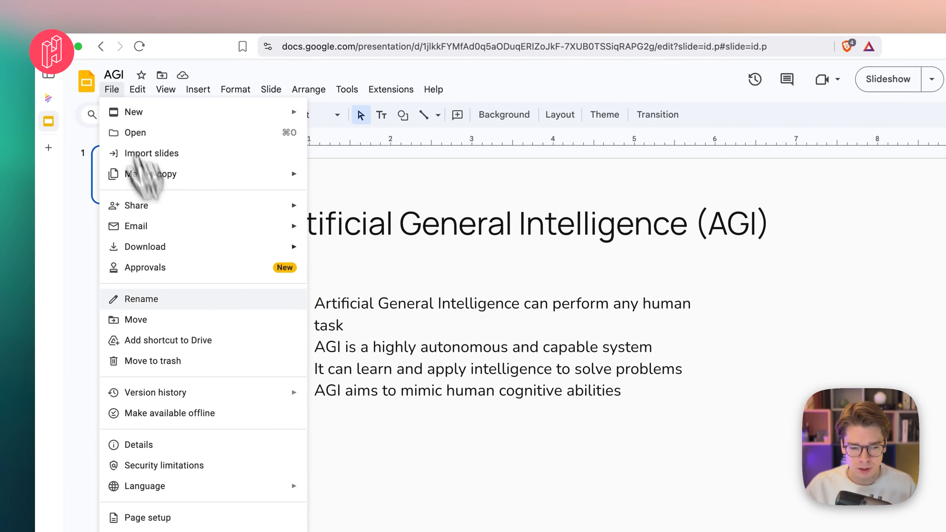
mouse_move(223, 248)
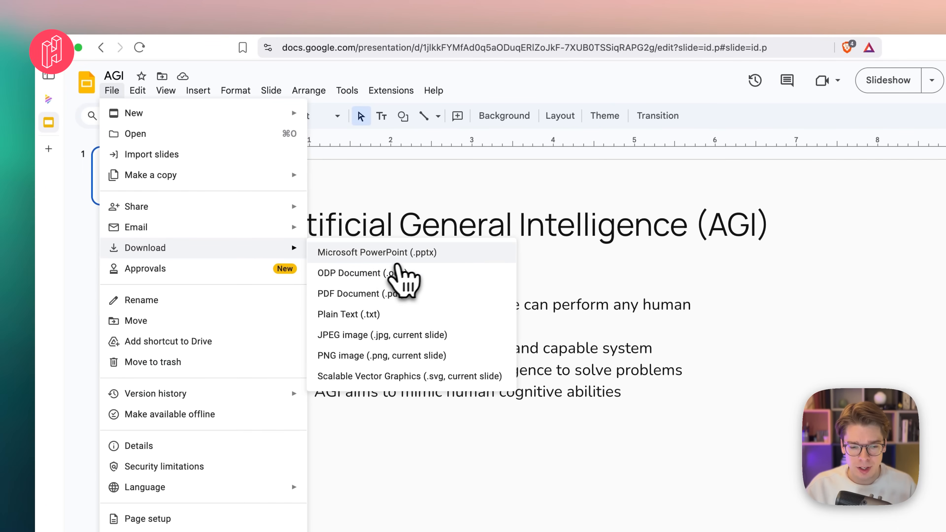
left_click(436, 229)
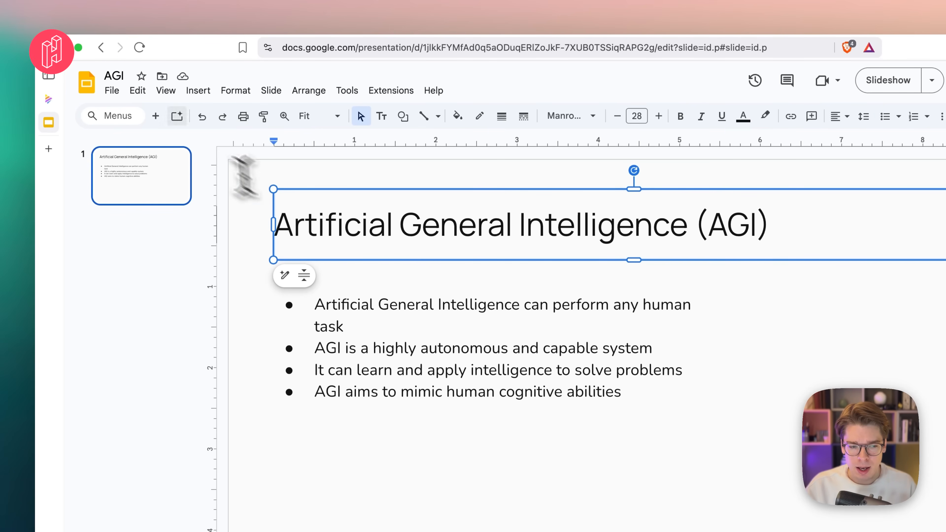
- Switch back to Napkin and create a new napkin by importing the downloaded AGI presentation file
mouse_move(64, 120)
left_click(61, 100)
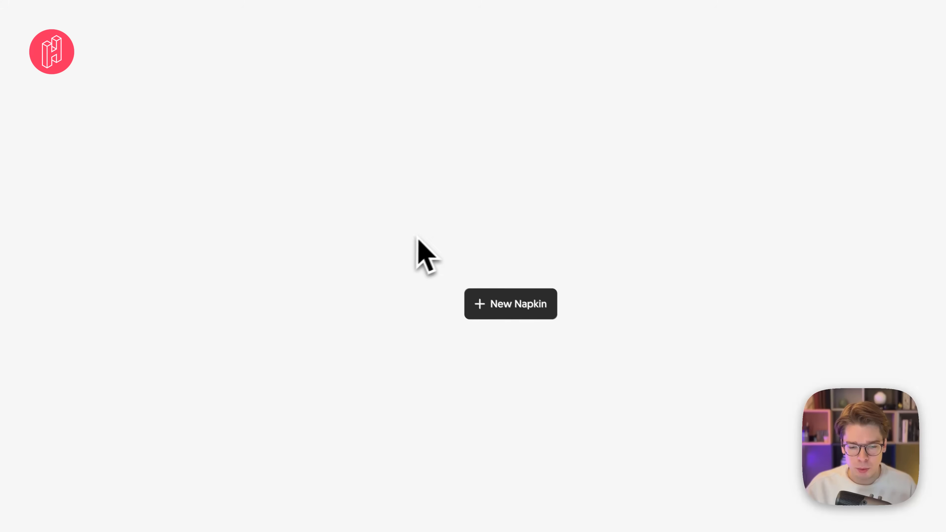
left_click(501, 303)
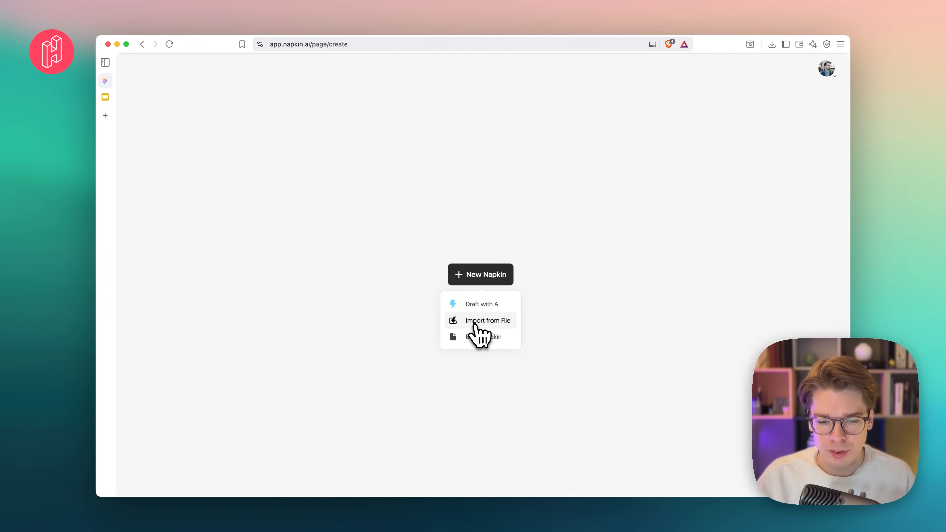
left_click(475, 323)
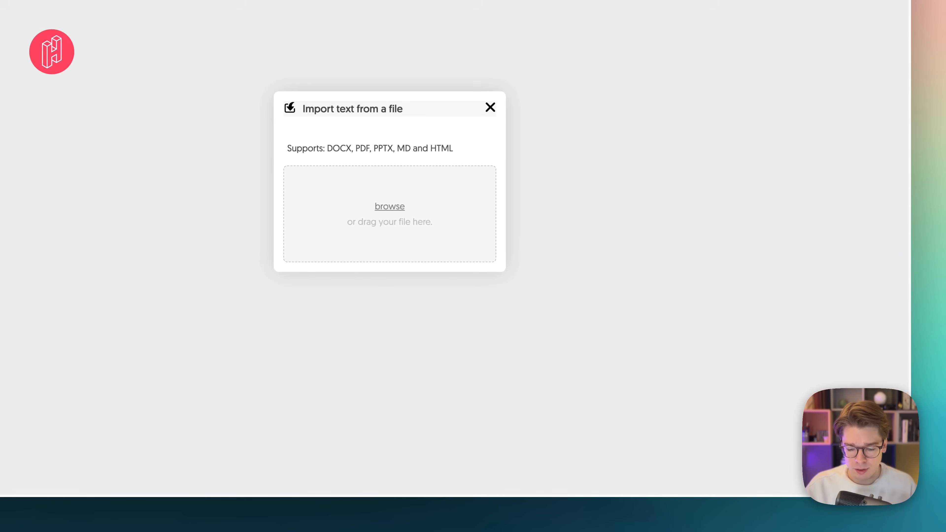
left_click_drag(471, 108, 413, 238)
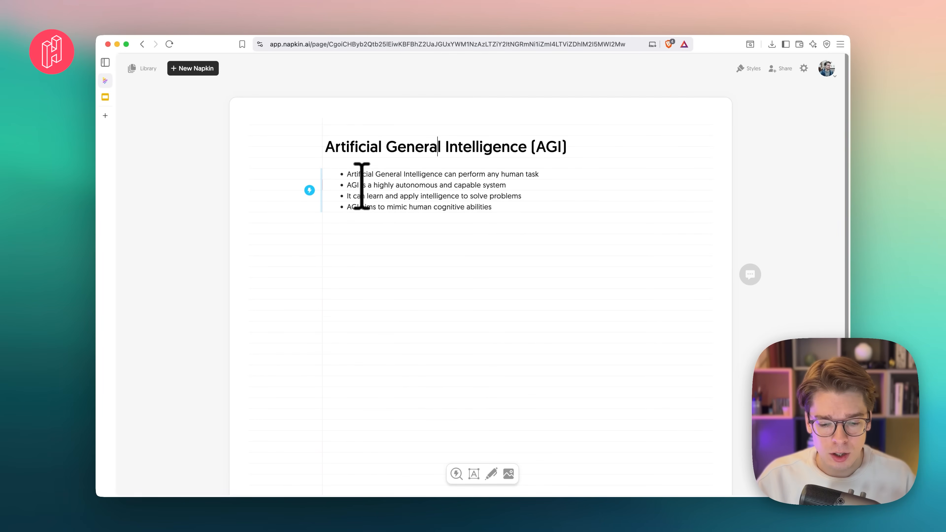
- Generate visual suggestions from the four-item bullet list under the Artificial General Intelligence (AGI) heading
left_click(311, 191)
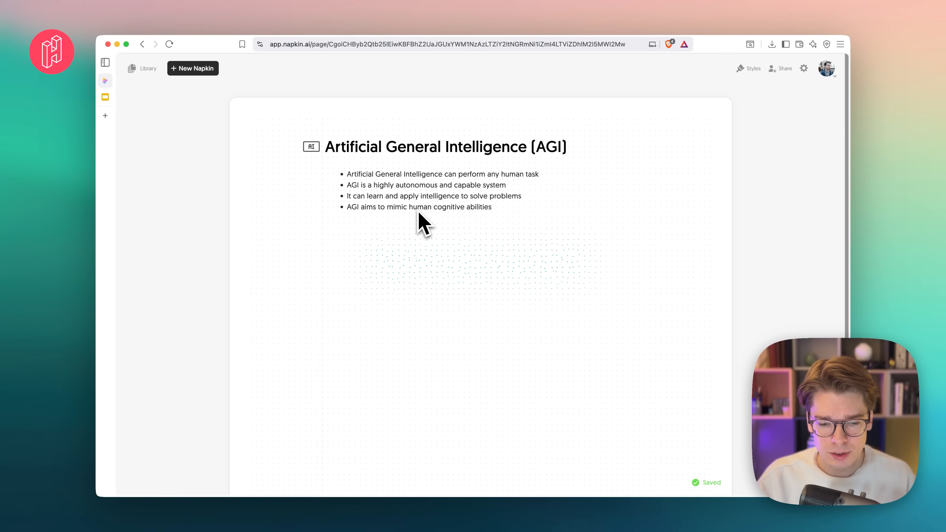
scroll(492, 231, "down", 1)
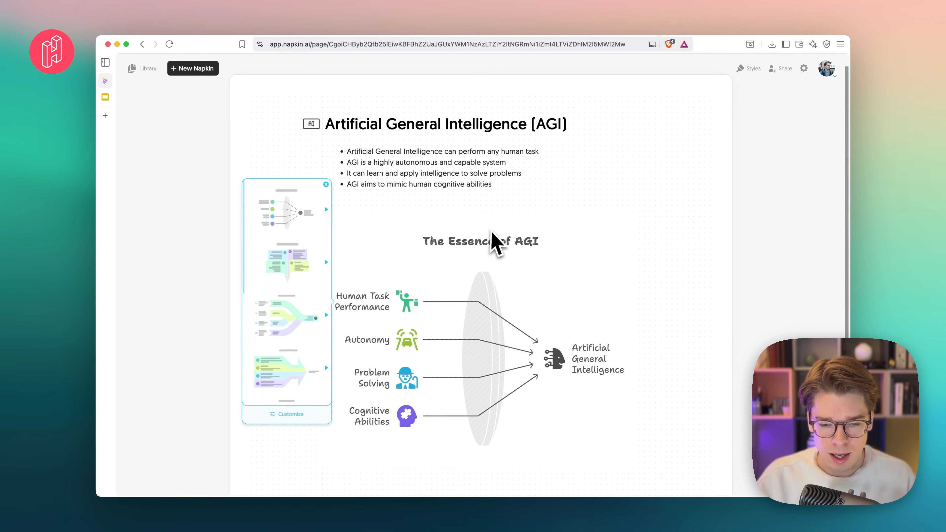
scroll(492, 233, "down", 3)
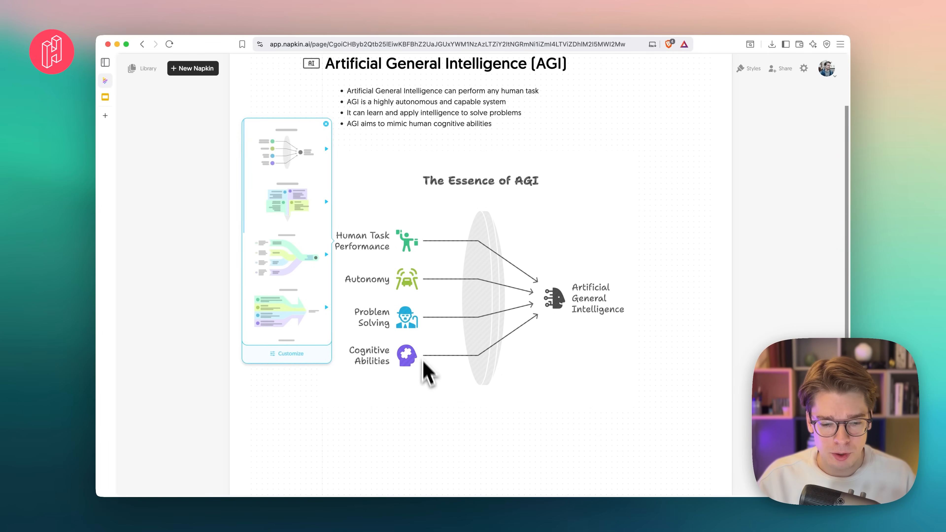
- Preview the suggested layouts and insert The Essence of AGI visual with four boxes feeding upward arrows, in a pastel style
left_click(287, 257)
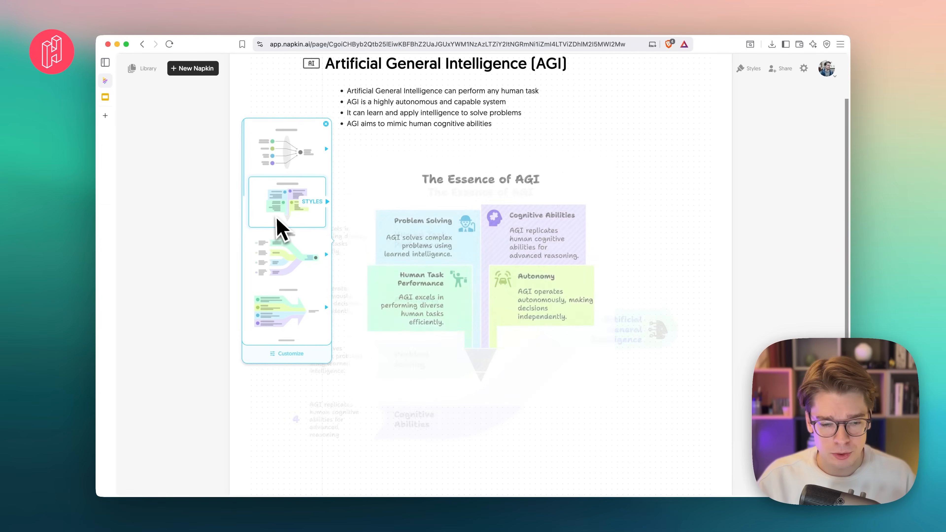
left_click(297, 164)
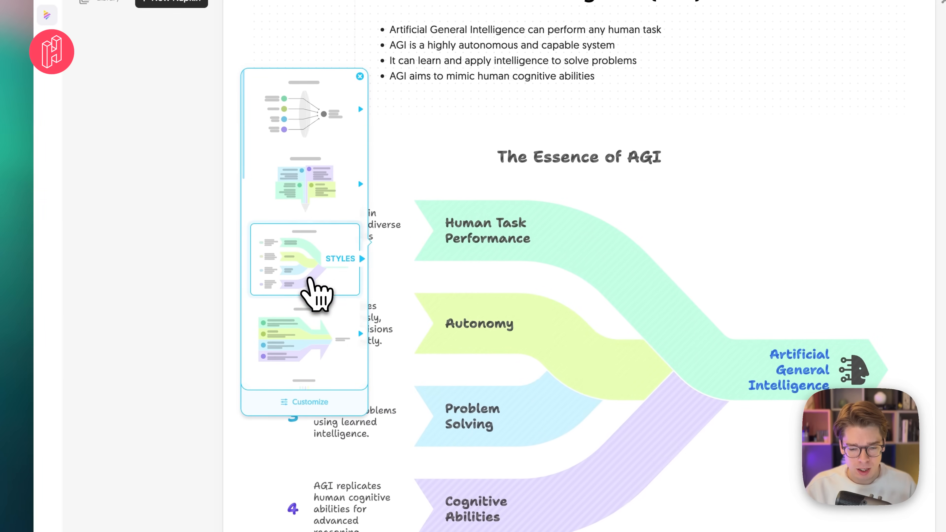
scroll(308, 274, "down", 3)
scroll(310, 280, "down", 10)
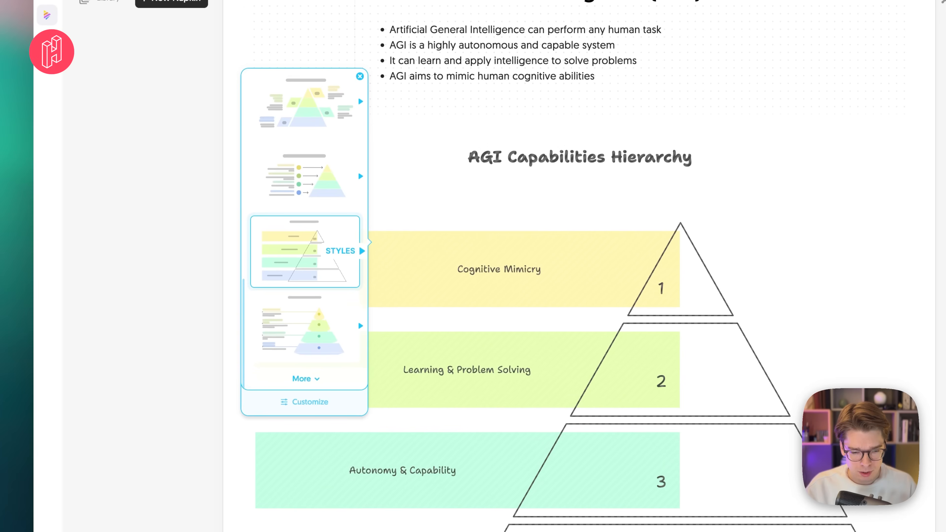
scroll(310, 277, "up", 13)
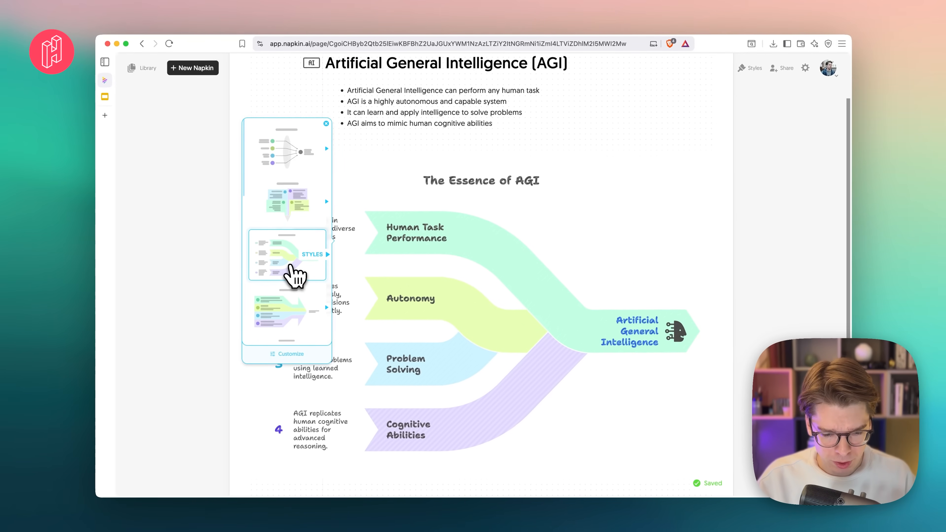
scroll(291, 275, "down", 3)
left_click(266, 317)
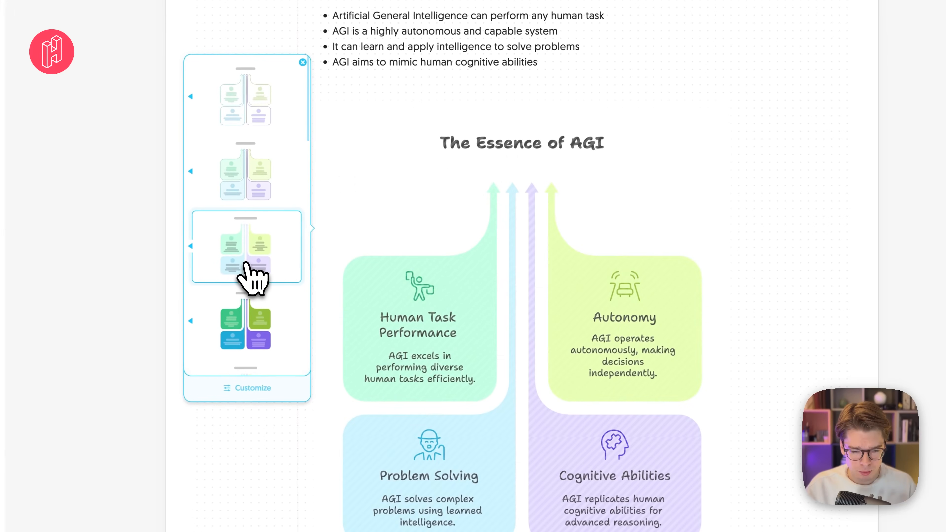
left_click(247, 265)
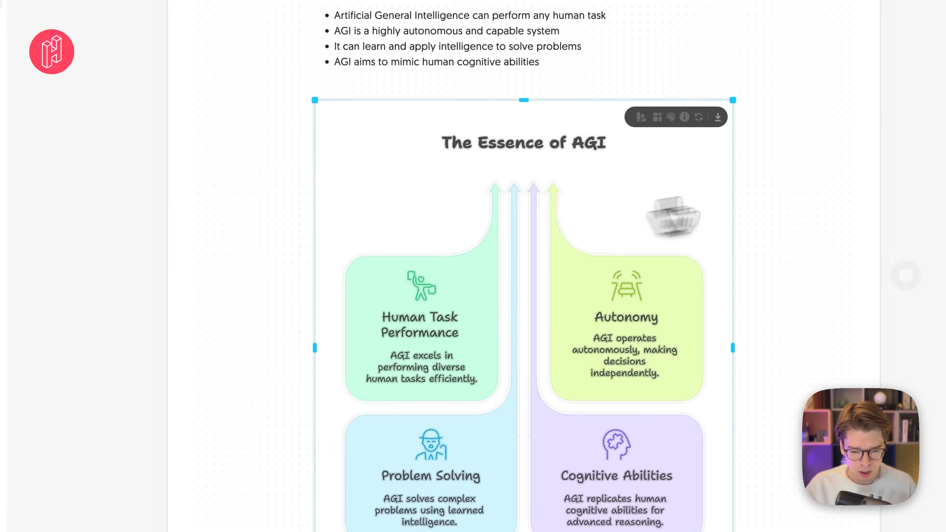
- Examine the inserted visual's shape controls and the editable "Human Task Performance" heading without changing the text
scroll(615, 291, "up", 4)
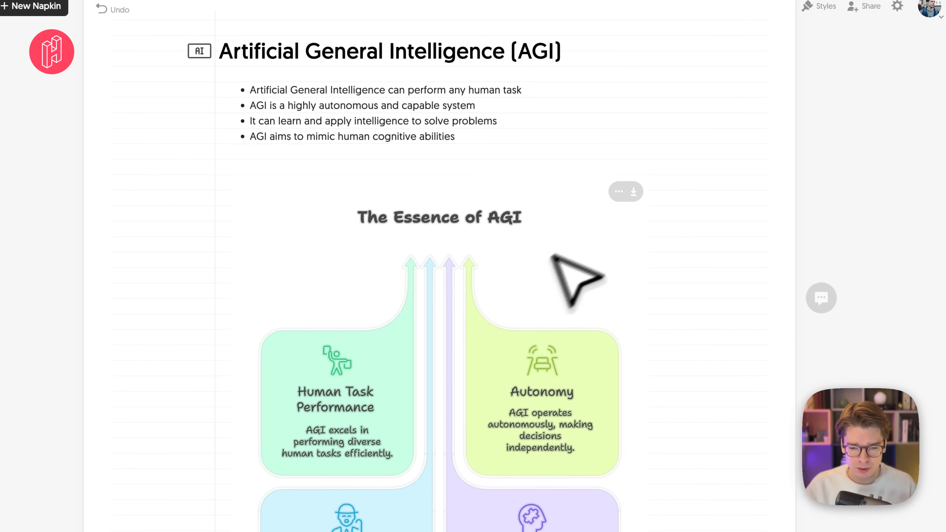
left_click(429, 441)
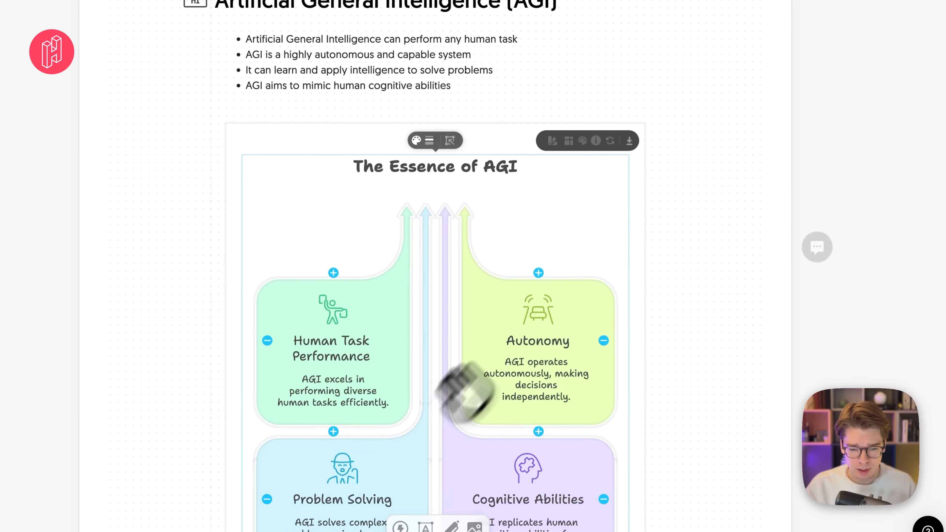
scroll(678, 238, "down", 2)
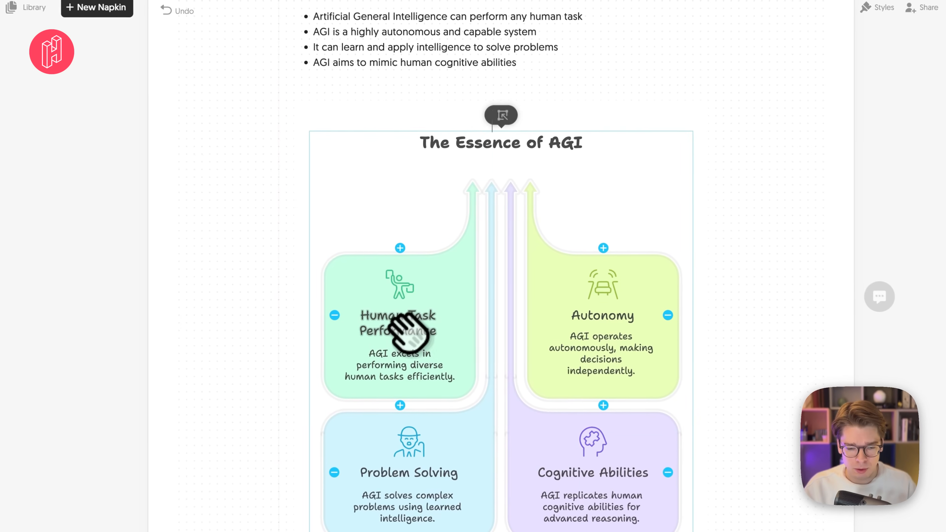
triple_click(374, 326)
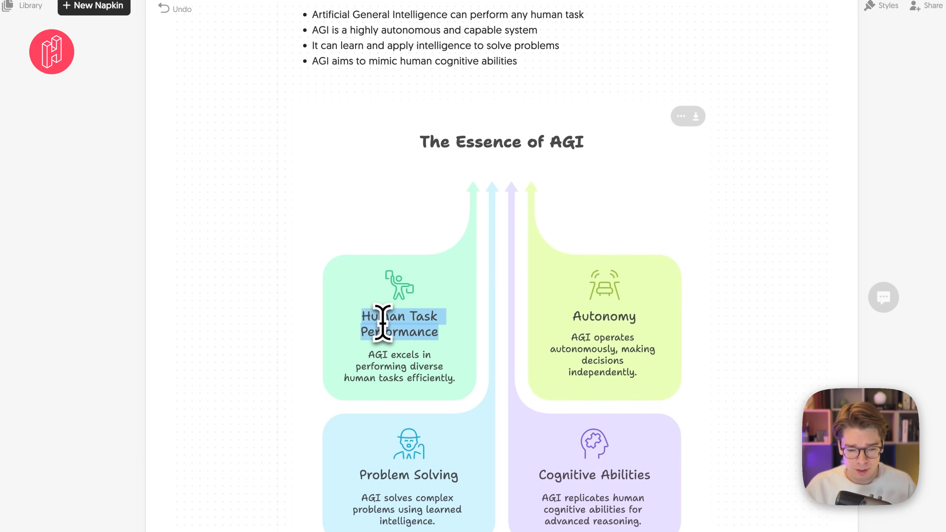
left_click(388, 327)
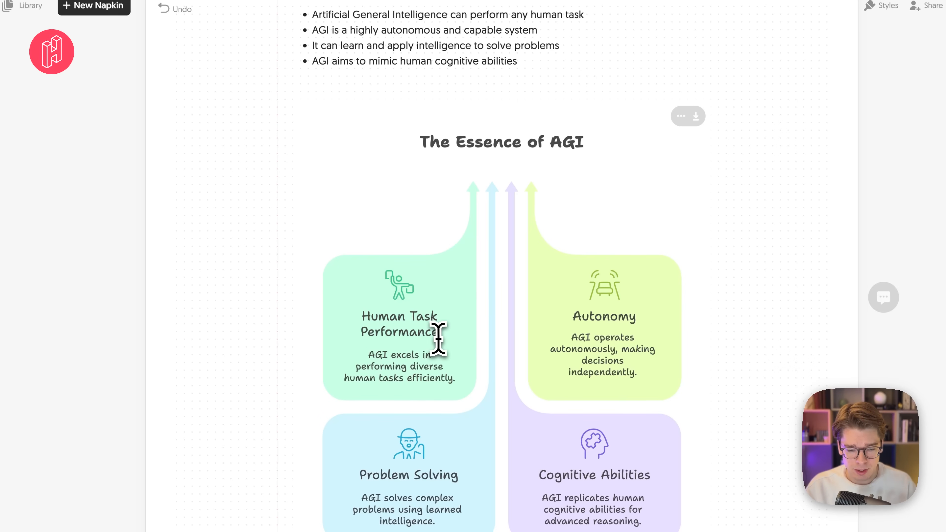
- Recolour the four arrow boxes of the AGI visual red (#fd6a65) with the light4 brightness
left_click(416, 395)
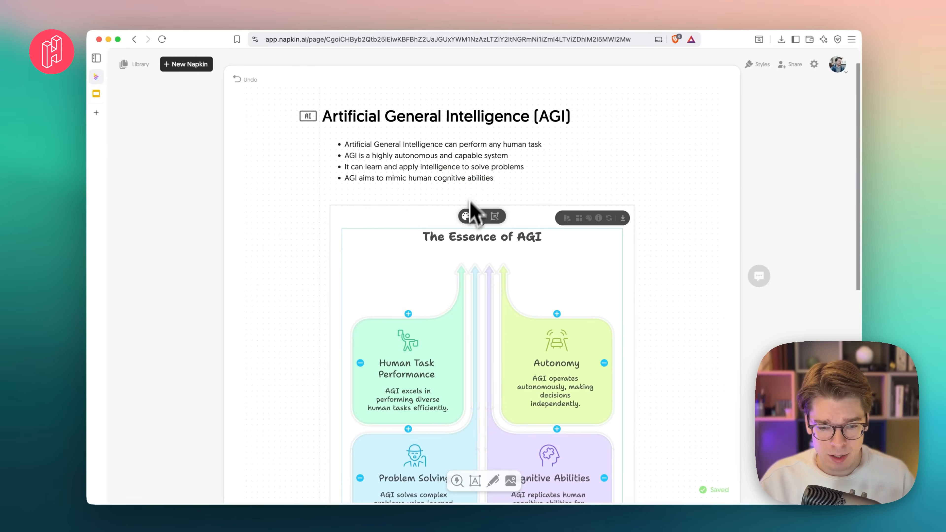
left_click(473, 198)
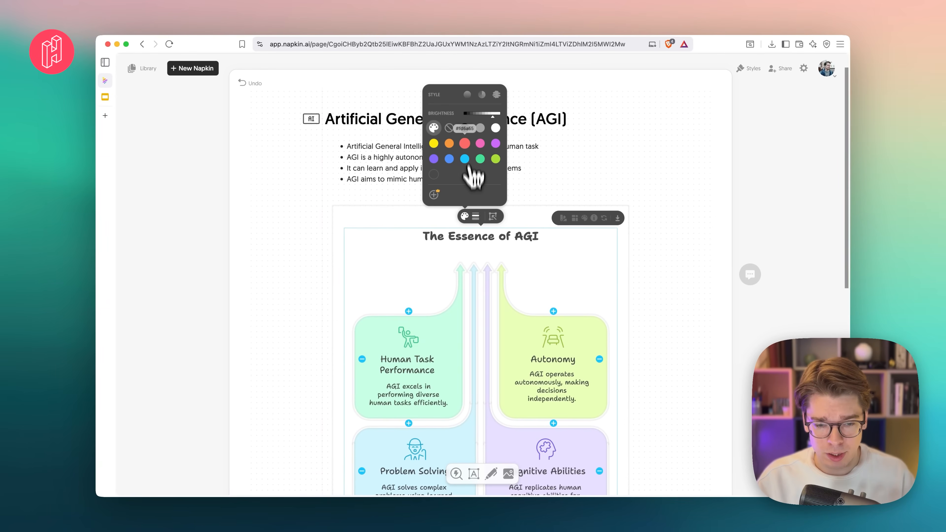
left_click(474, 106)
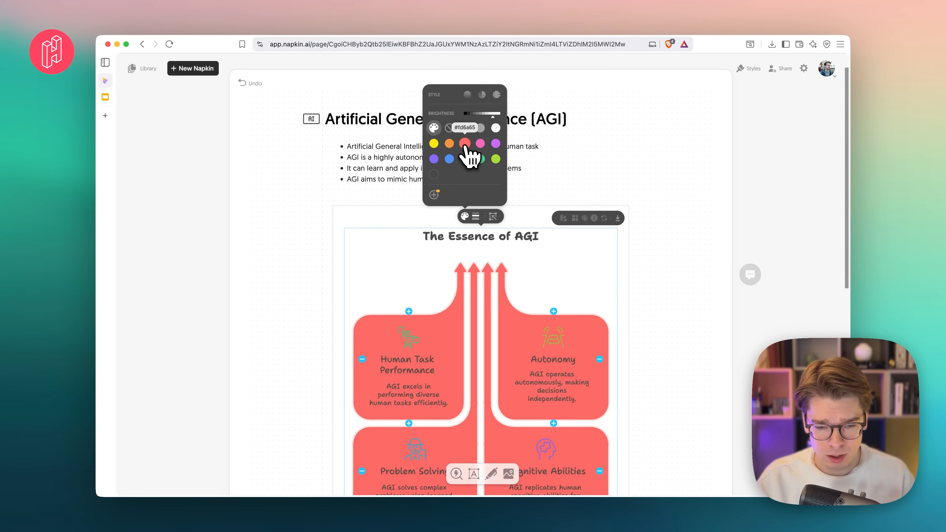
left_click(465, 144)
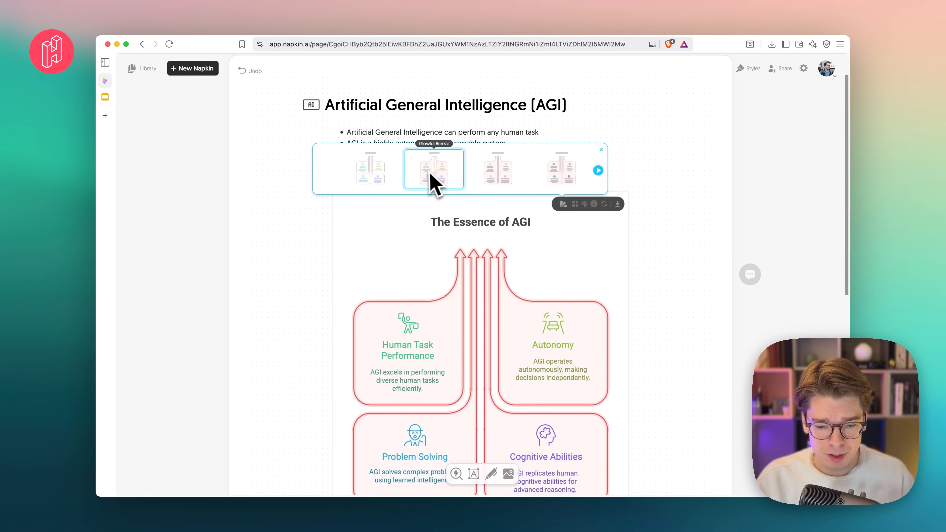
- Preview alternative styles such as Carefree Mist and Glowful Breeze on the AGI visual, and close the style choices without applying one
left_click(520, 185)
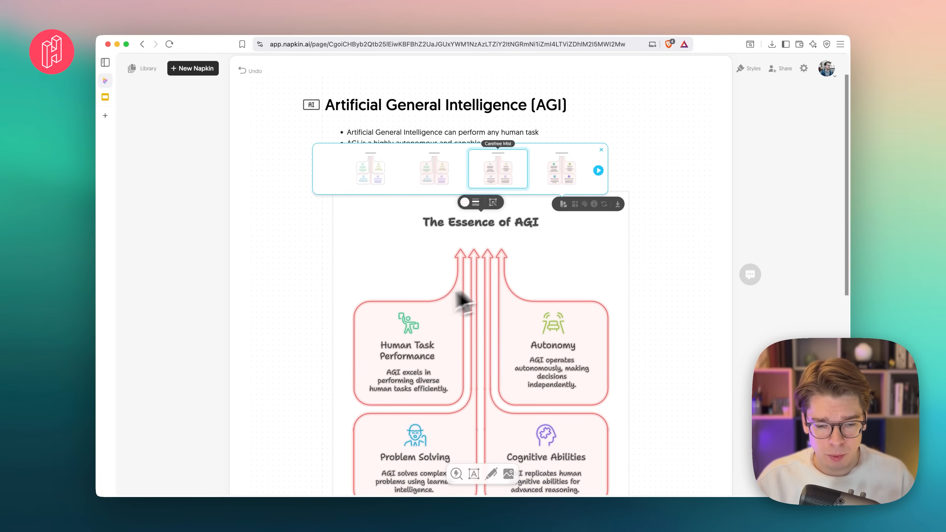
scroll(488, 311, "down", 2)
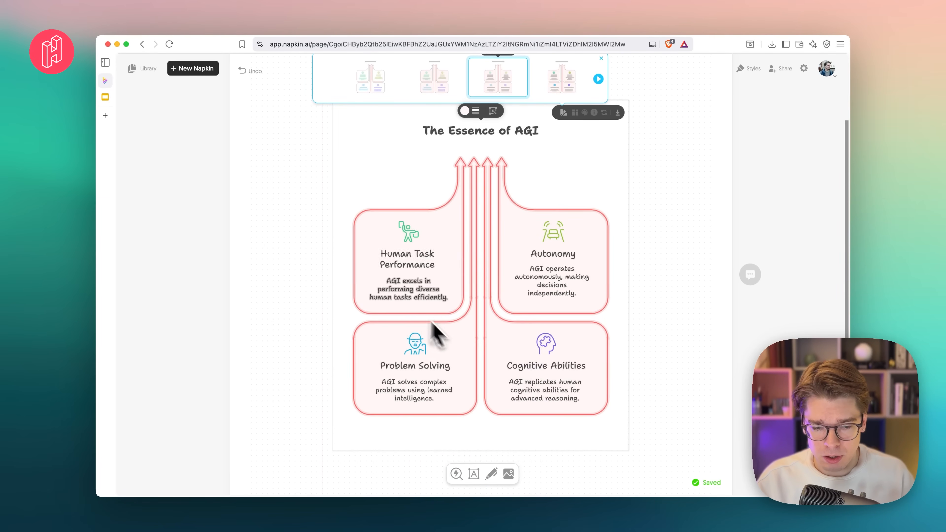
scroll(513, 238, "up", 2)
left_click(458, 189)
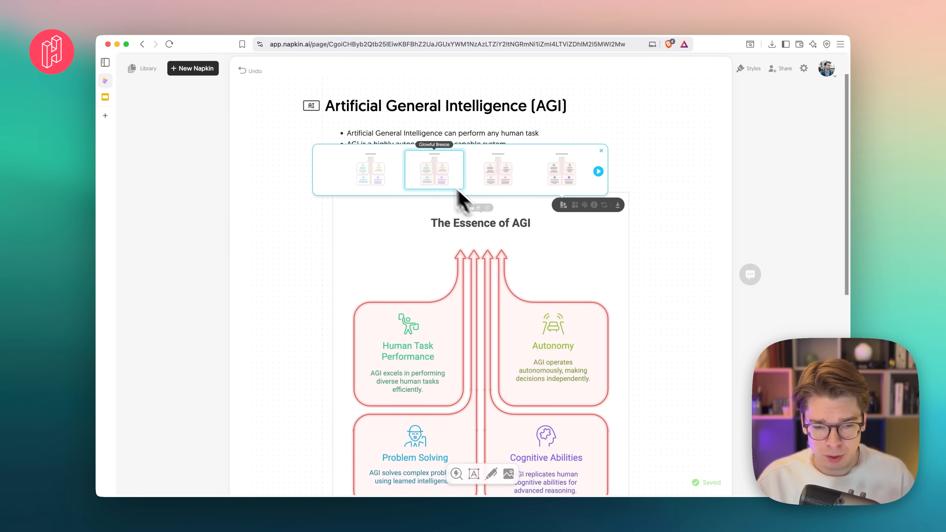
left_click(356, 181)
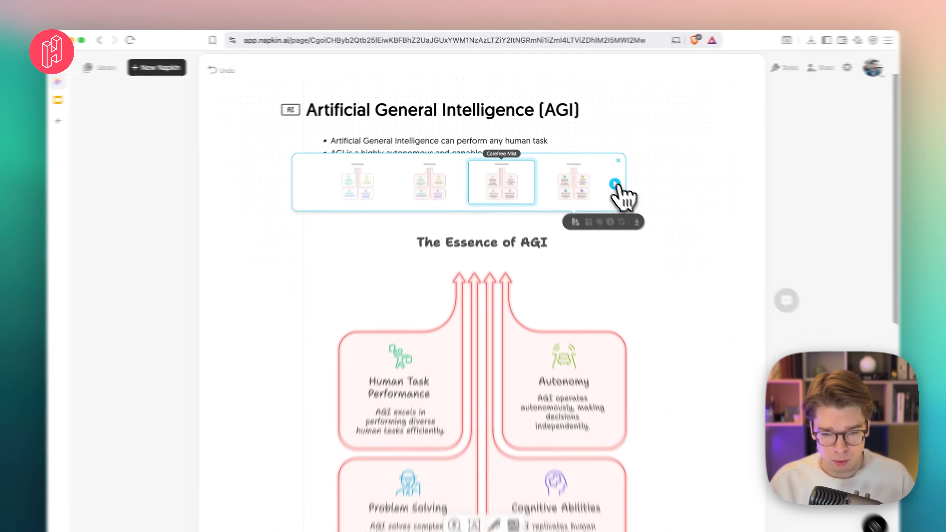
left_click(615, 184)
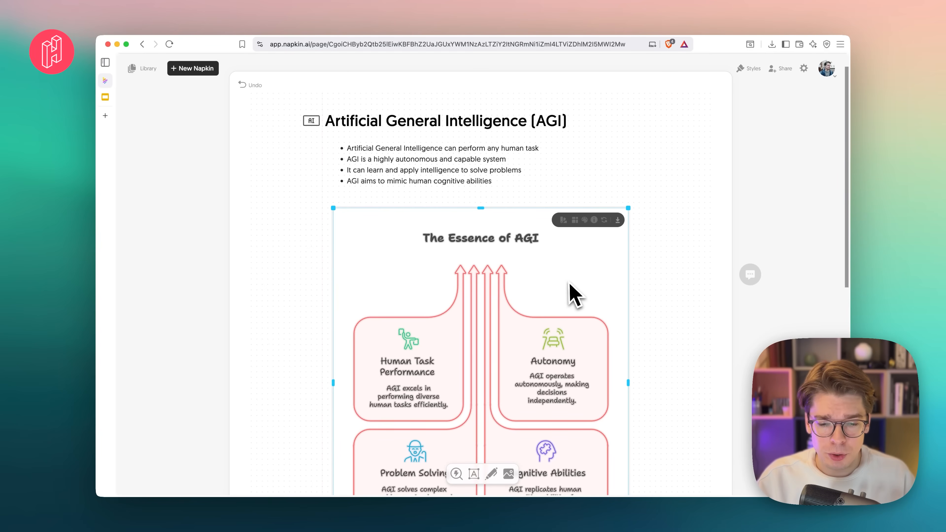
- Export The Essence of AGI visual as an editable PPT slide in Light color mode
scroll(576, 295, "down", 3)
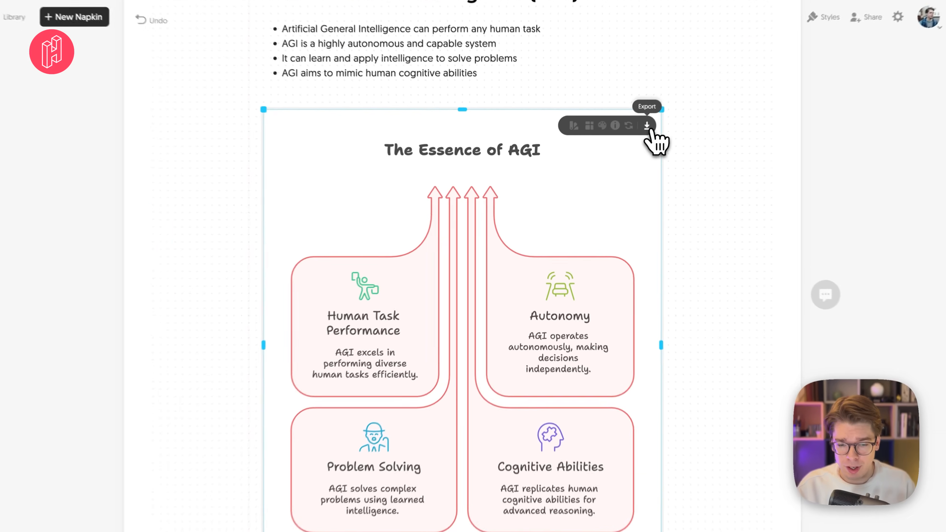
left_click(617, 149)
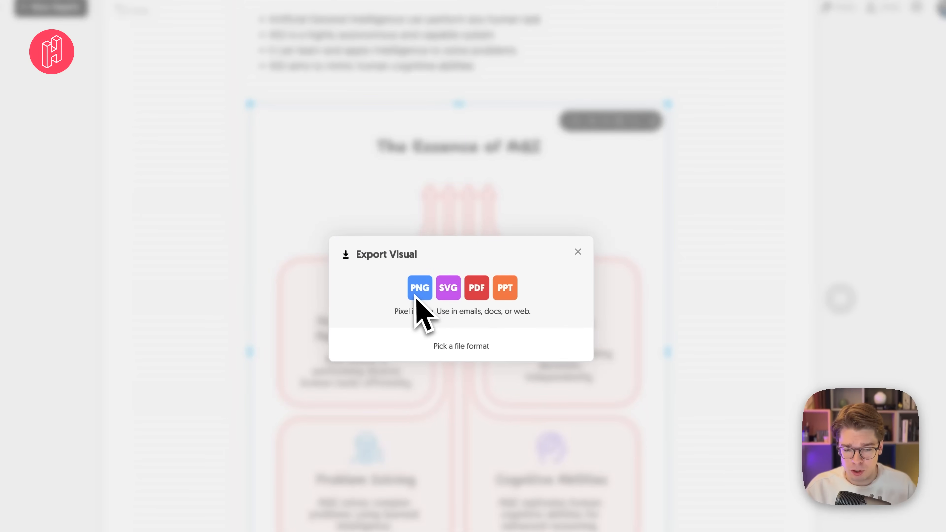
left_click(506, 289)
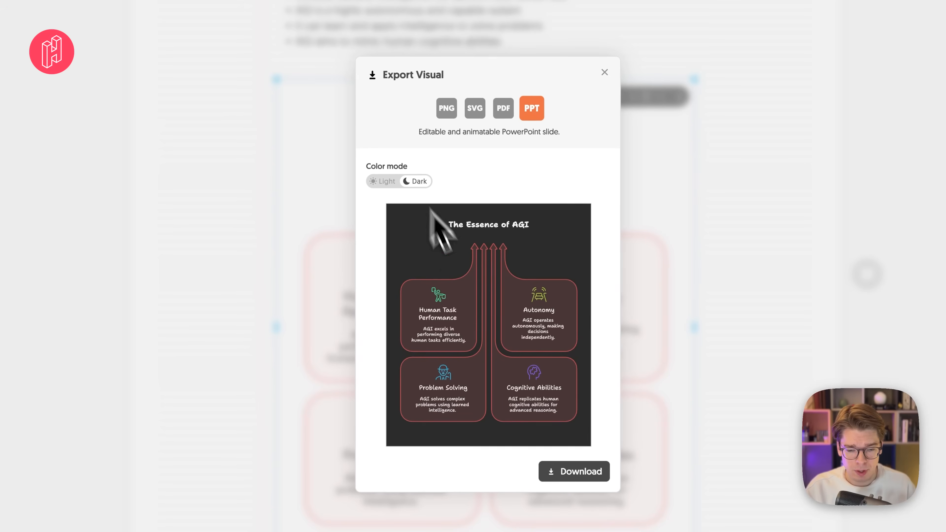
left_click(383, 183)
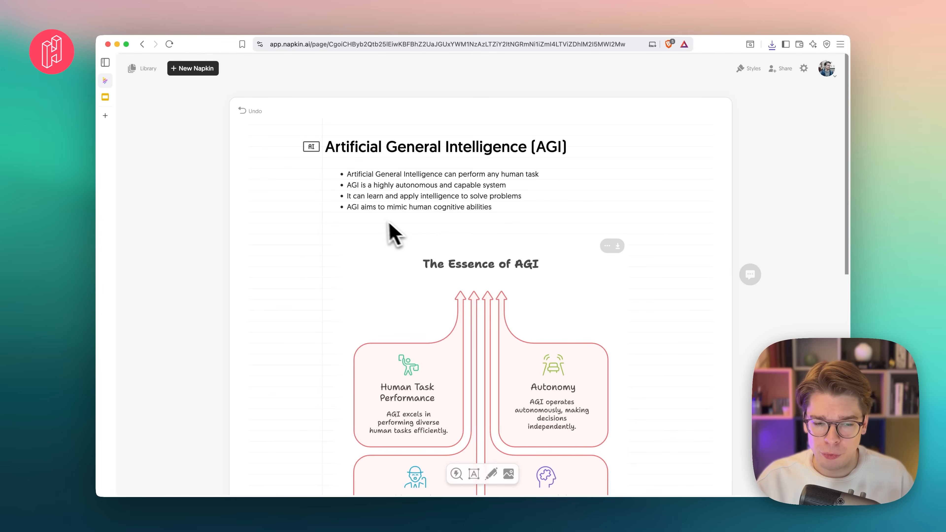
left_click(366, 146)
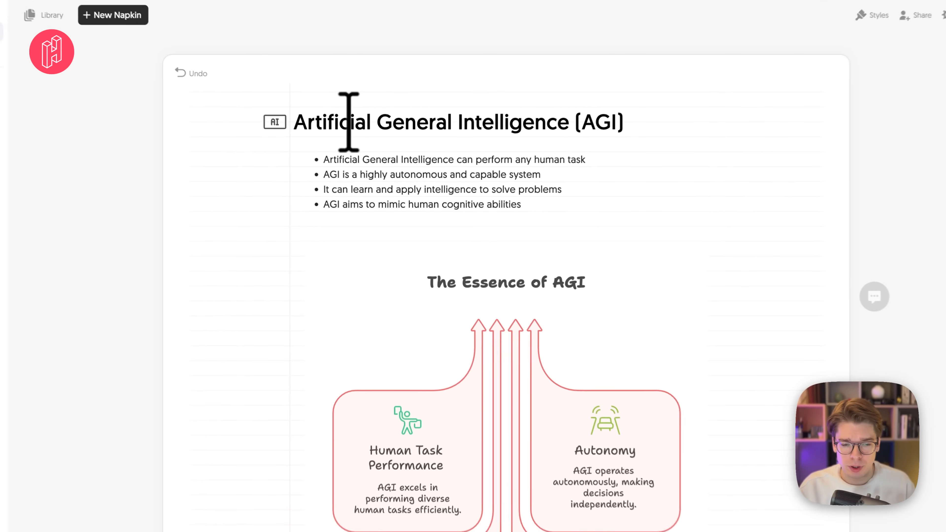
left_click(553, 216)
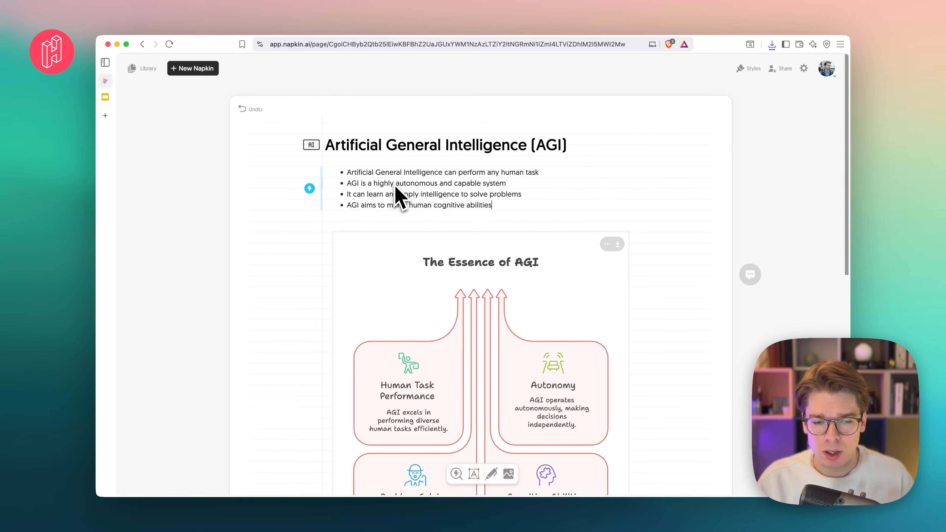
scroll(395, 187, "down", 2)
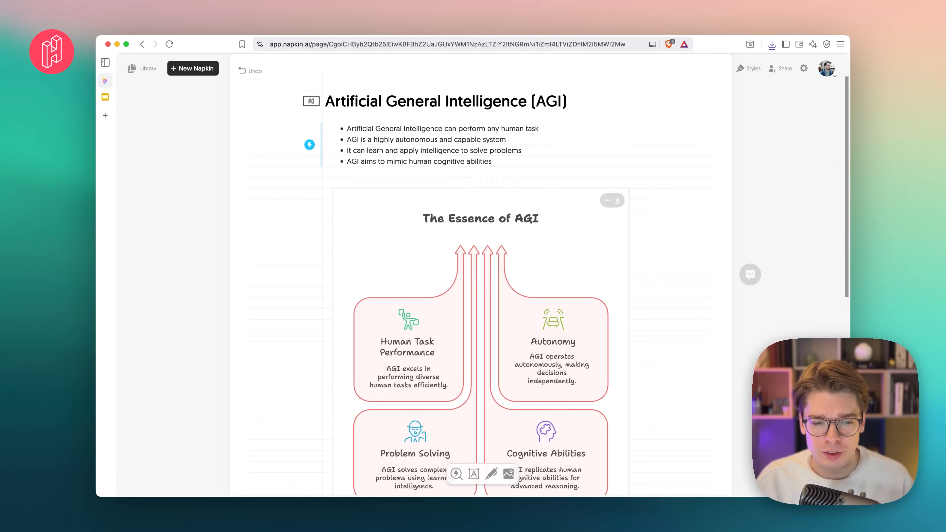
scroll(473, 257, "down", 10)
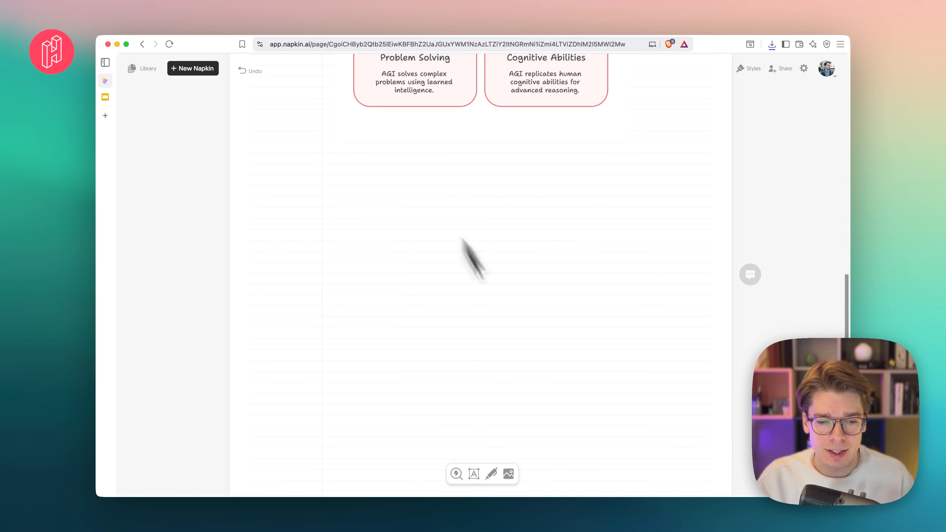
scroll(462, 354, "up", 12)
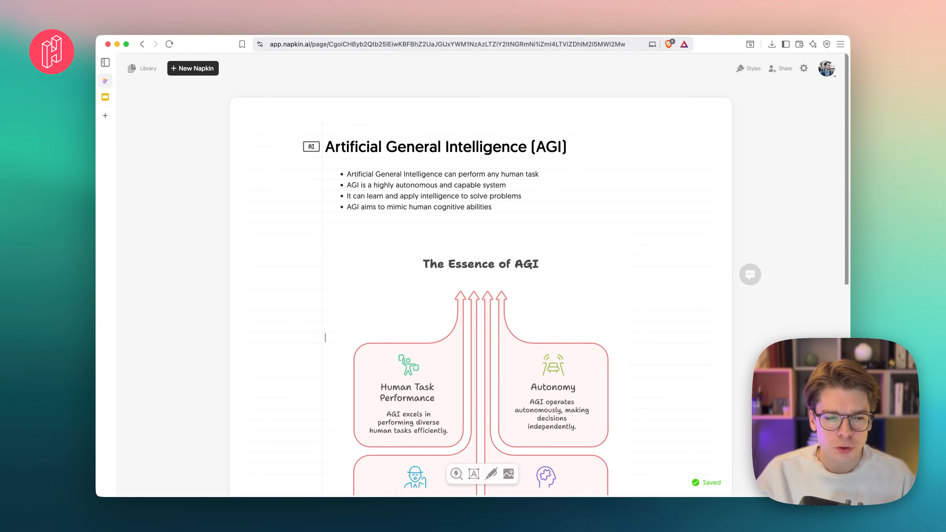
left_click(316, 333)
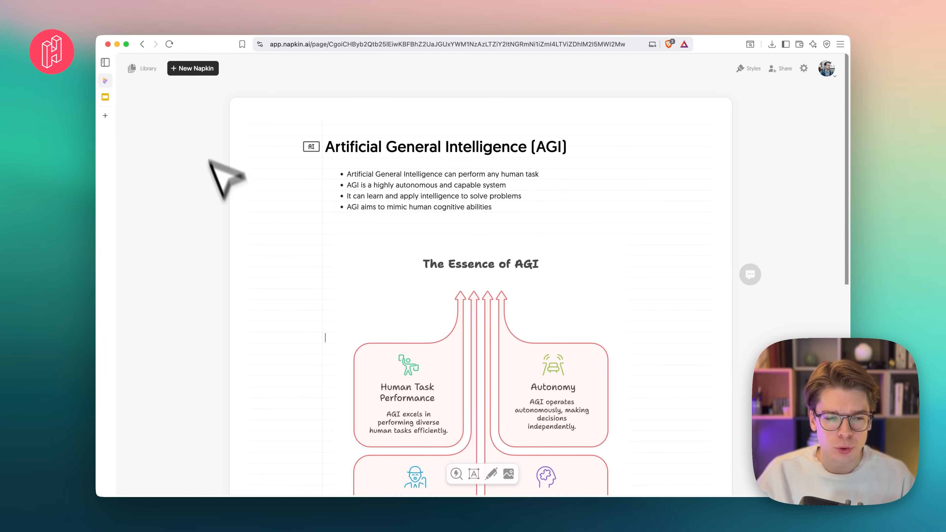
- Create a new napkin drafted with AI from the prompt "Explain best practices within UX design in 2025"
left_click(189, 71)
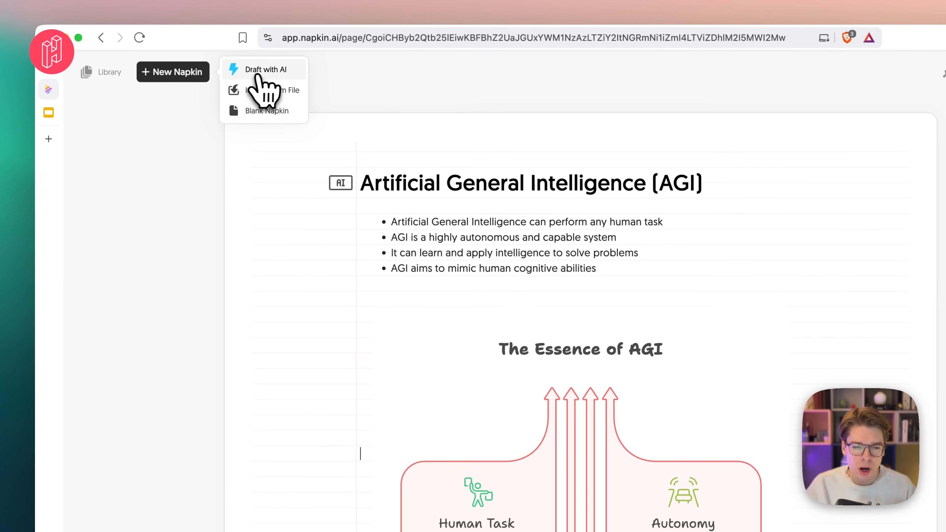
left_click(272, 70)
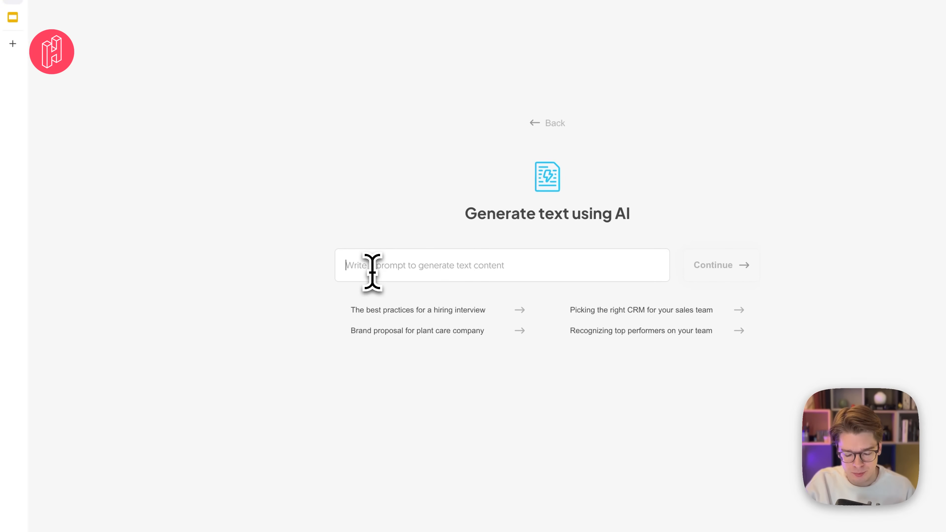
type("Explain best practices within UX design in 2025")
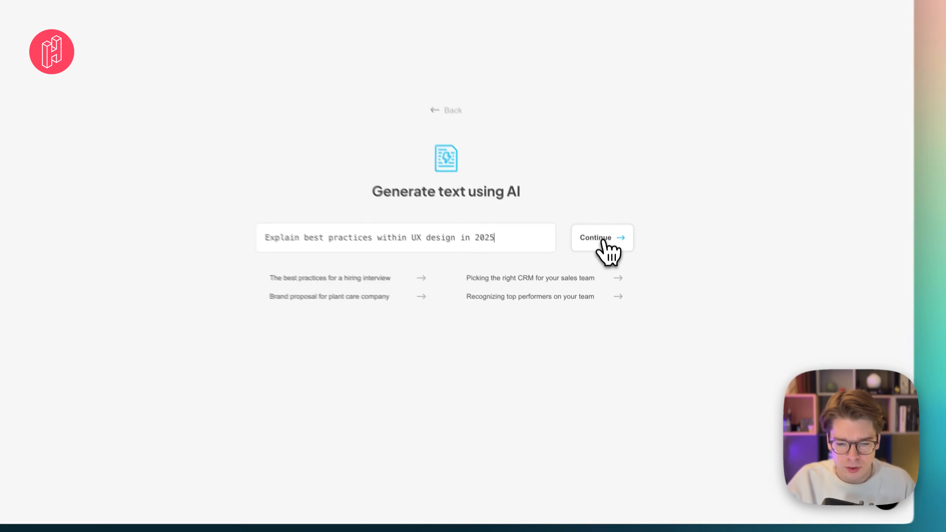
left_click(606, 275)
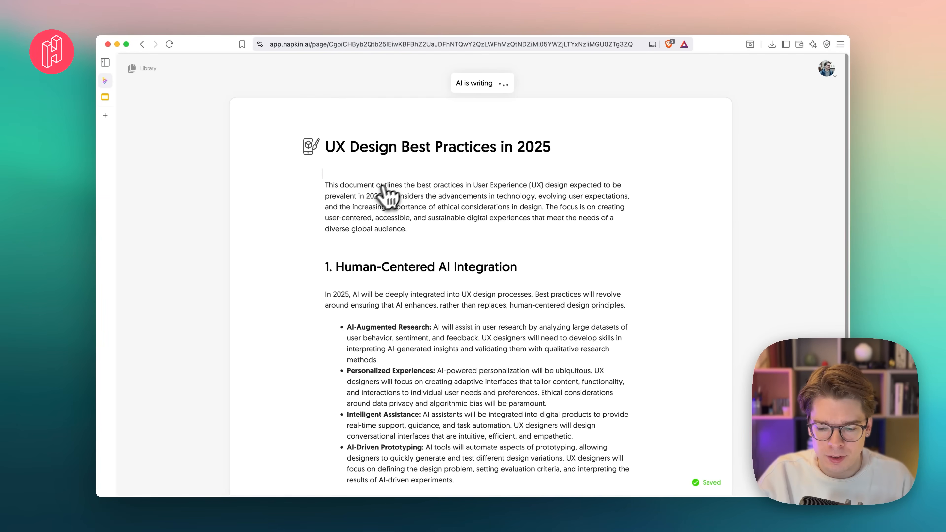
- Read through the generated UX design document, checking its introduction, numbered sections and closing paragraph
scroll(425, 209, "down", 4)
scroll(425, 206, "up", 4)
scroll(399, 176, "down", 9)
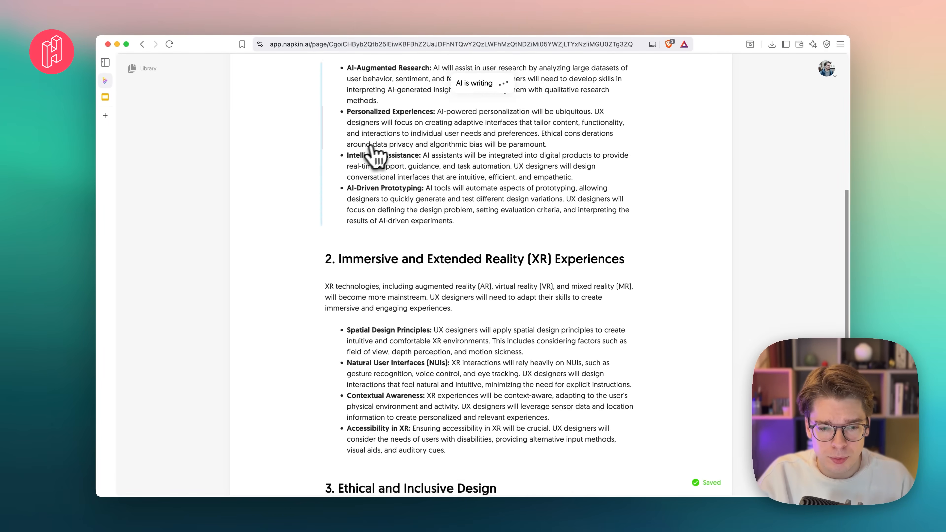
scroll(378, 141, "up", 9)
scroll(380, 149, "down", 20)
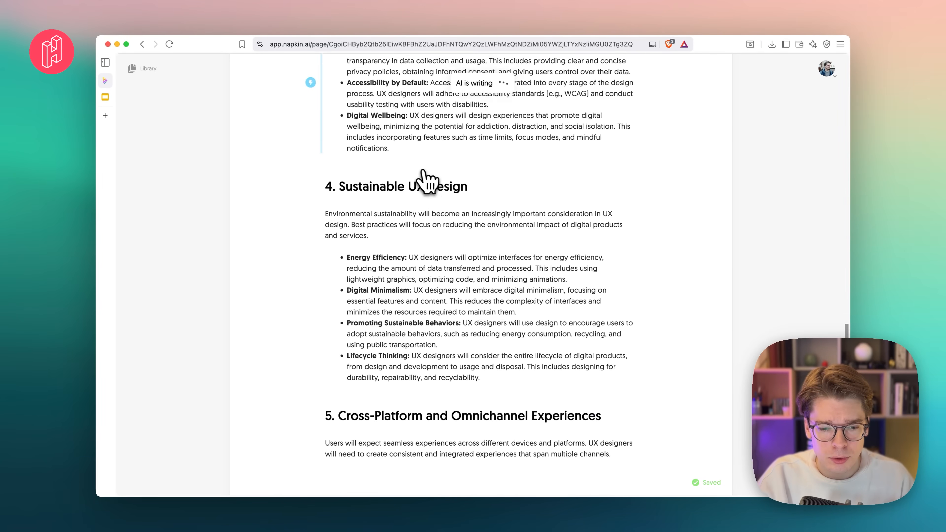
scroll(440, 204, "down", 6)
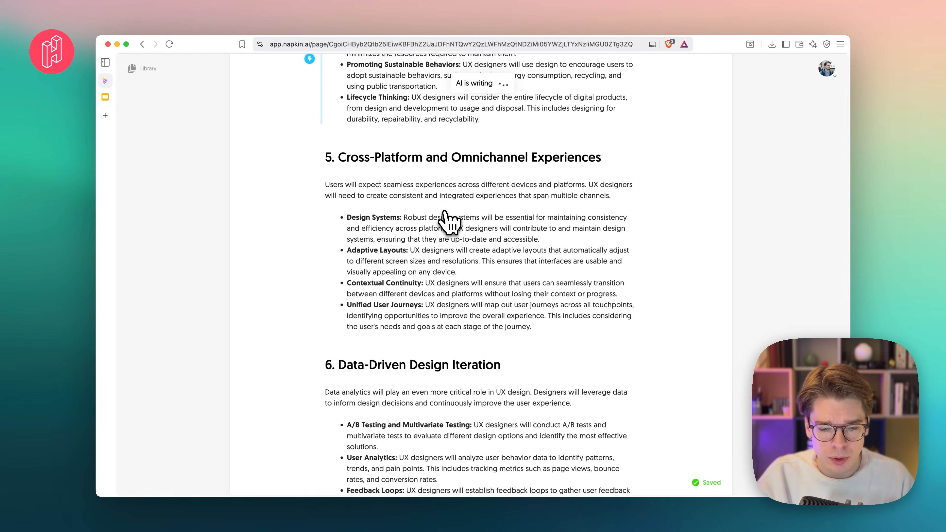
scroll(449, 223, "down", 3)
scroll(449, 223, "down", 2)
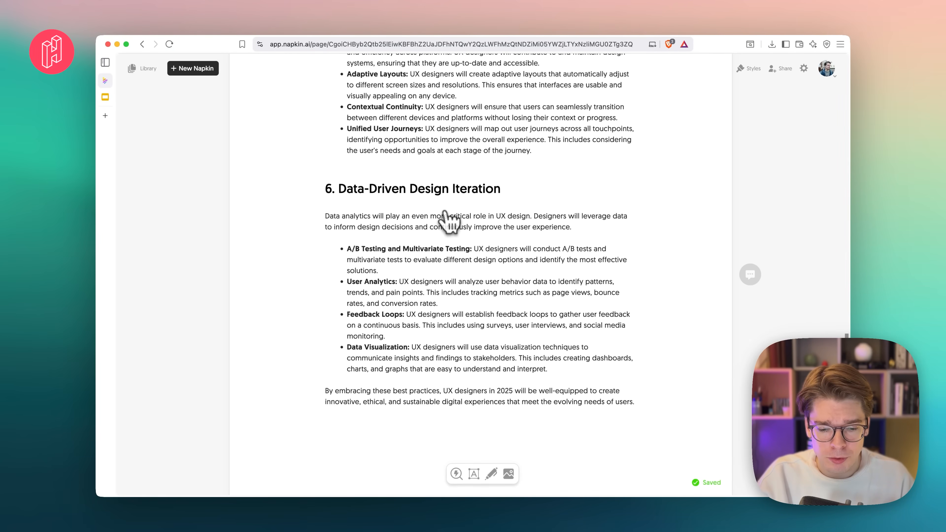
scroll(460, 308, "down", 10)
scroll(460, 308, "up", 20)
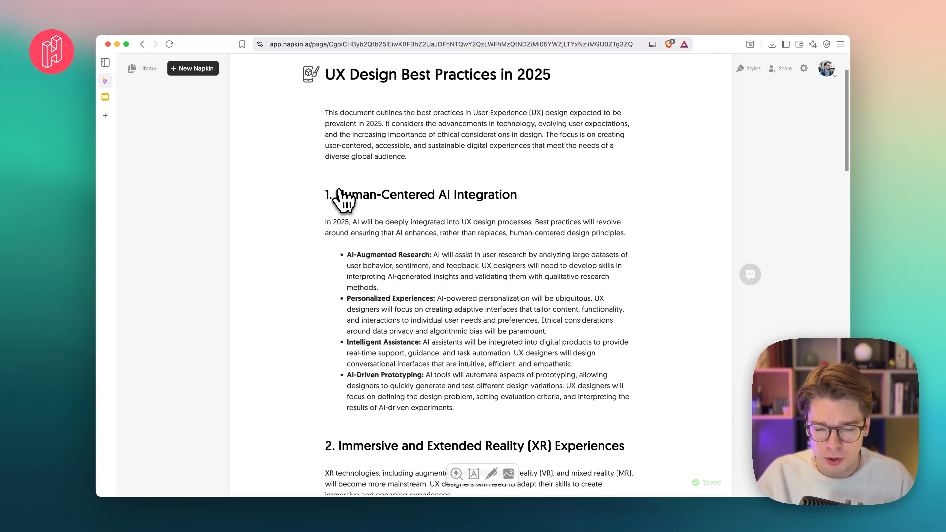
scroll(358, 138, "up", 3)
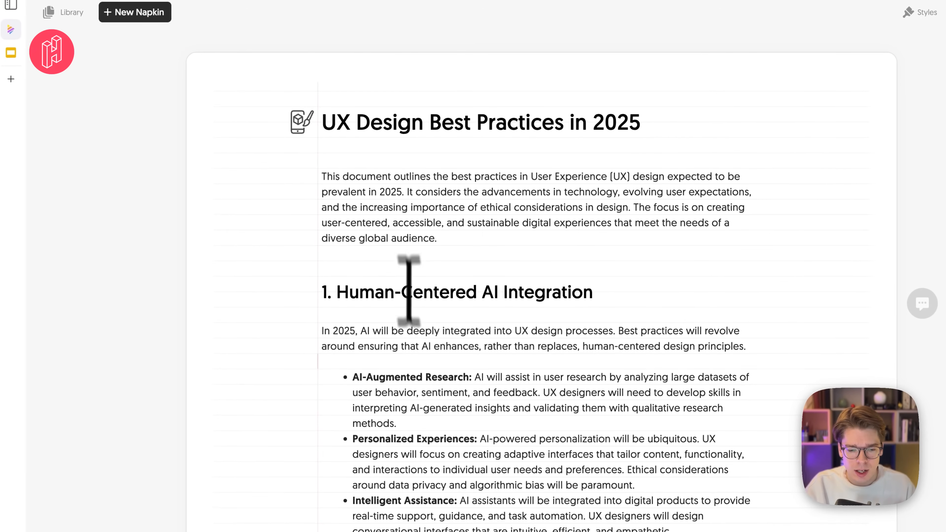
scroll(391, 311, "down", 15)
scroll(417, 359, "down", 15)
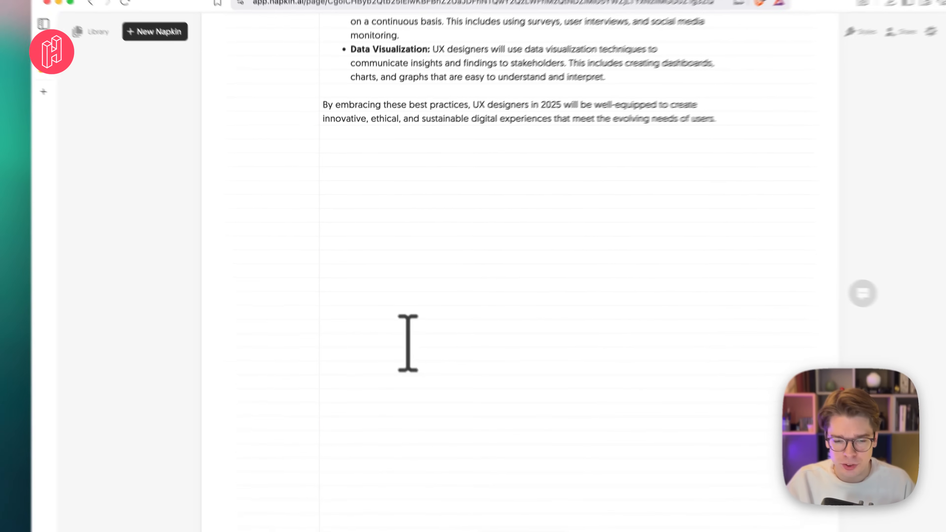
scroll(416, 359, "up", 20)
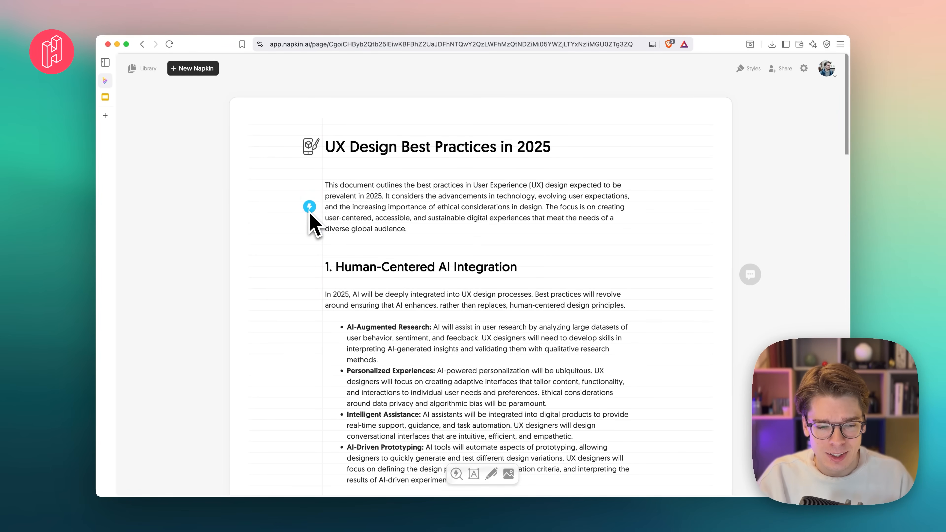
scroll(328, 423, "down", 10)
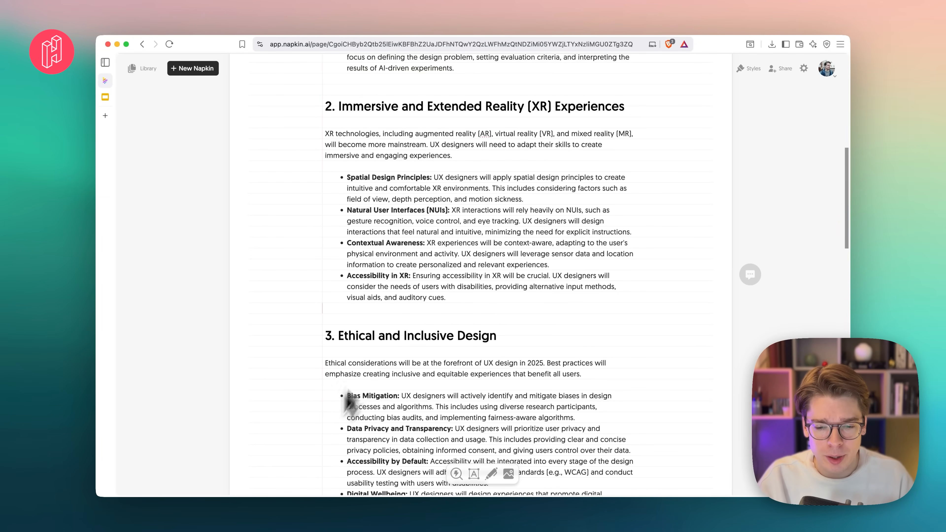
scroll(443, 275, "up", 10)
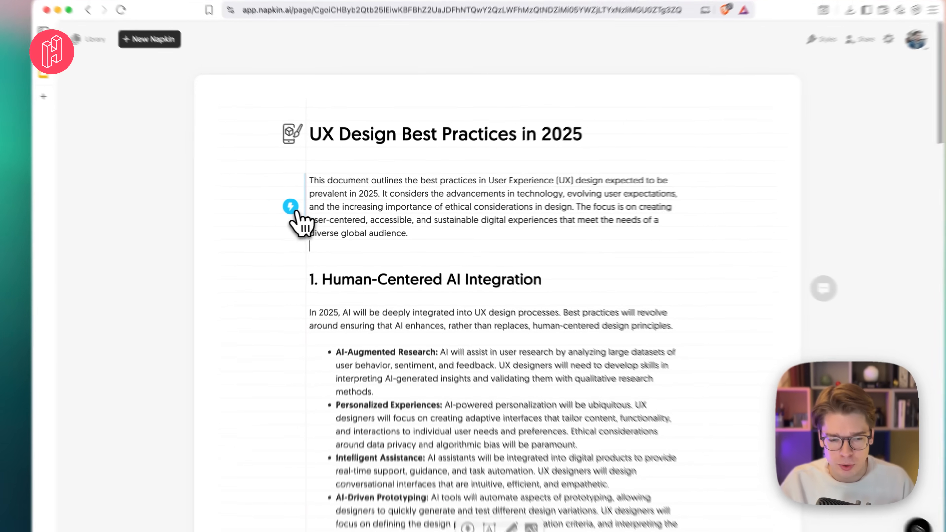
- Generate visuals for the introduction paragraph and insert the pencil-shaped Future of UX Design visual with pastel segments
left_click(310, 206)
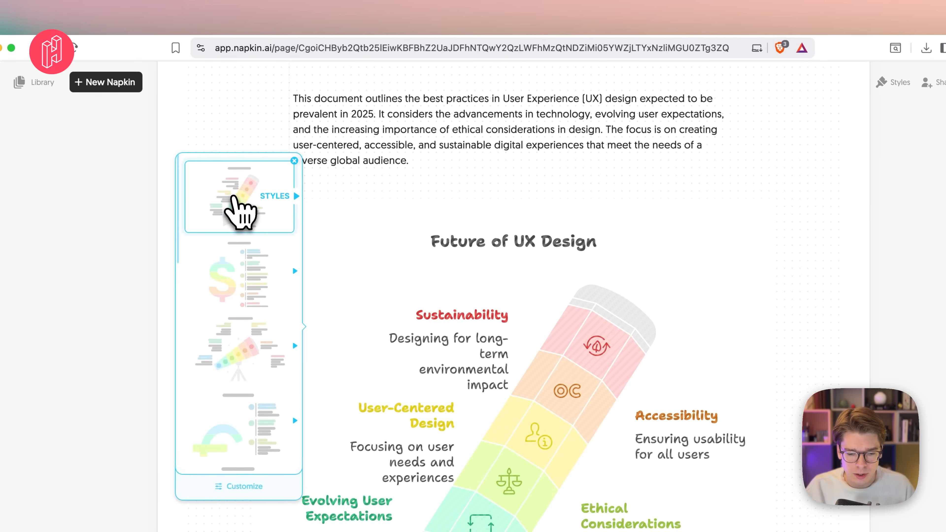
left_click(232, 197)
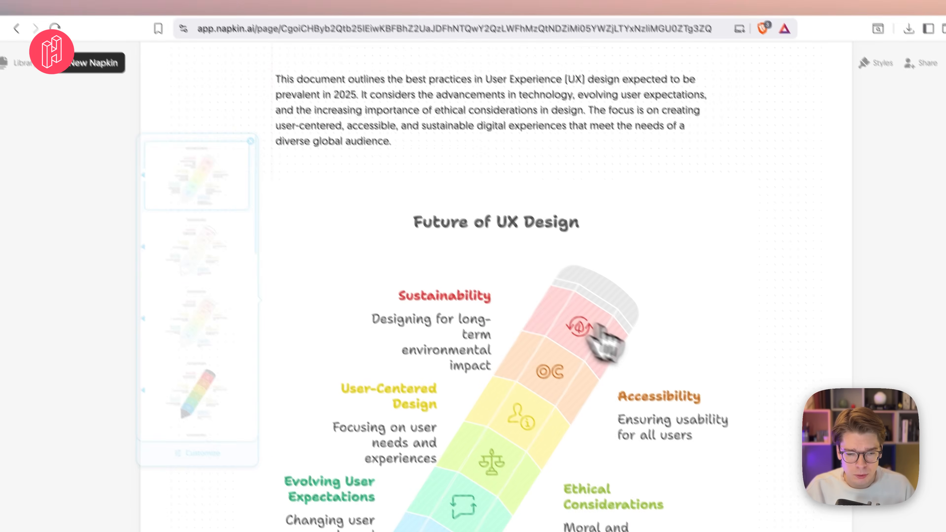
scroll(718, 344, "down", 5)
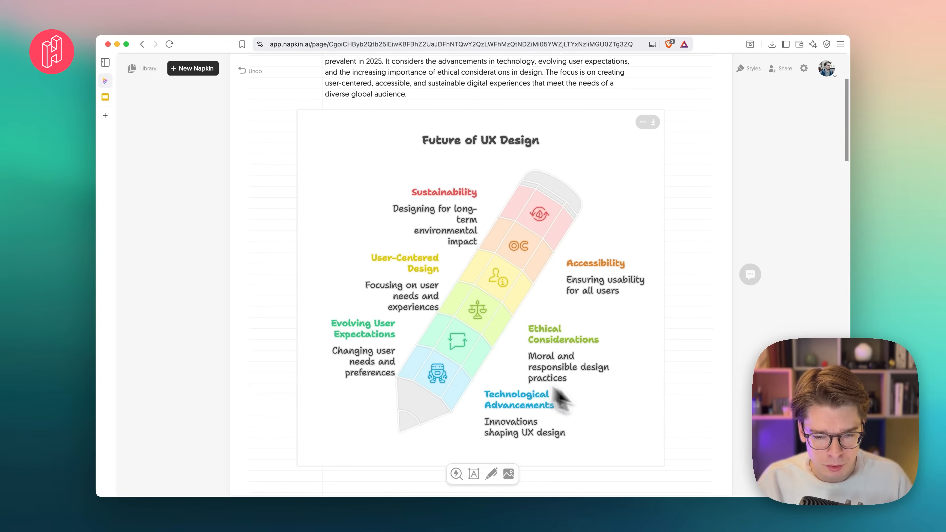
scroll(491, 297, "up", 1)
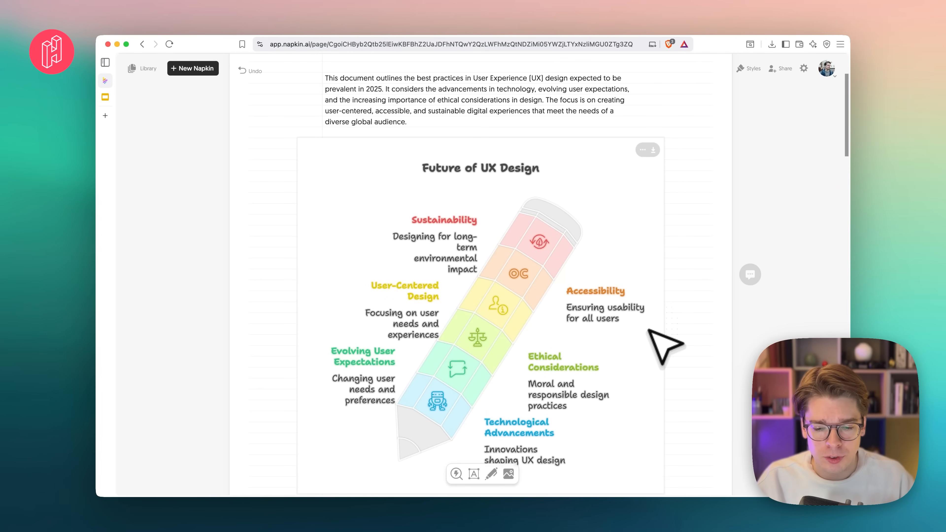
- Insert the double-headed arrow visual on AI's role in UX design below the Human-Centered AI Integration bullet list
scroll(703, 386, "down", 5)
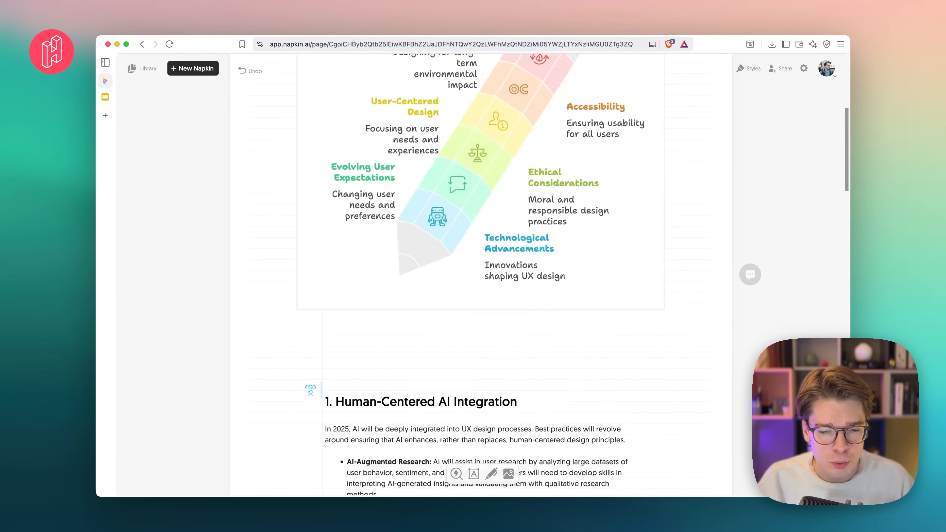
scroll(481, 275, "down", 8)
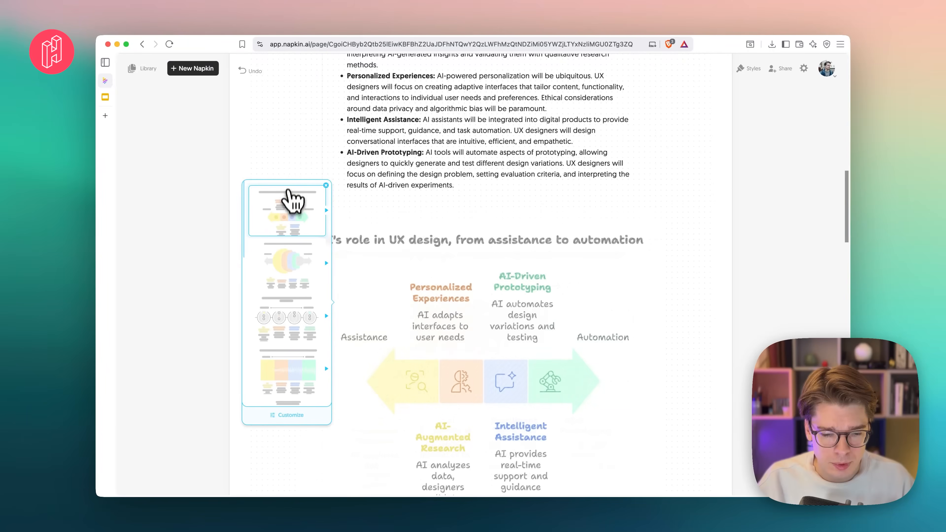
left_click(294, 211)
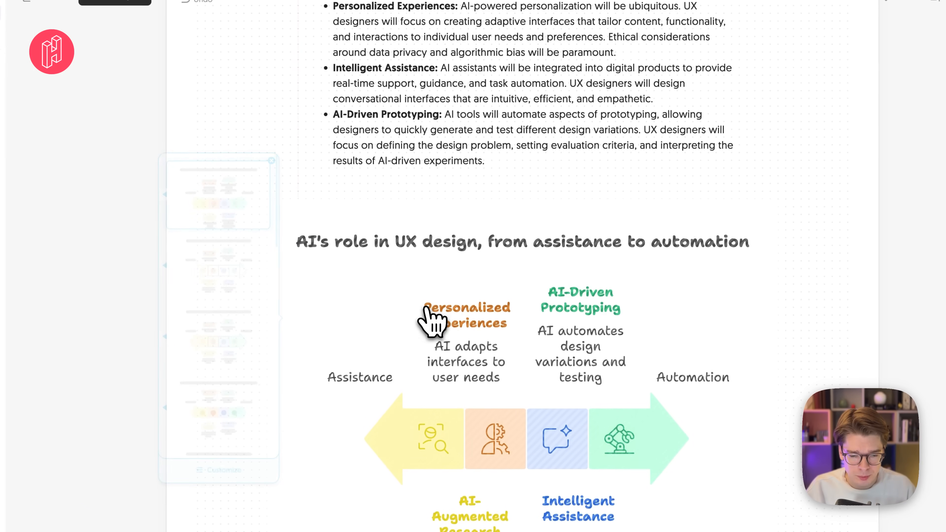
left_click(475, 321)
left_click(523, 163)
scroll(523, 163, "down", 3)
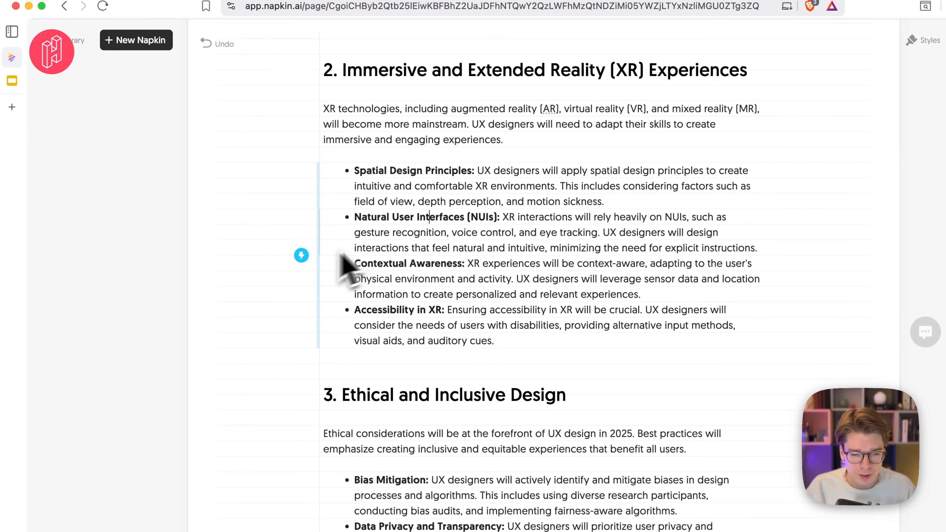
- Generate visuals for the XR Experiences bullet list and insert the head-shaped Key Elements of XR UX Design visual with pastel bands and solid icons
left_click(301, 255)
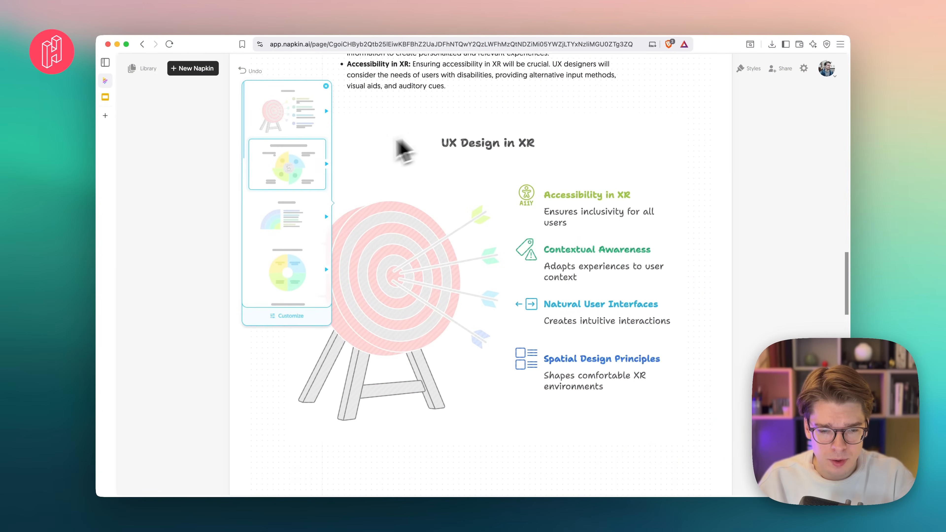
left_click(296, 174)
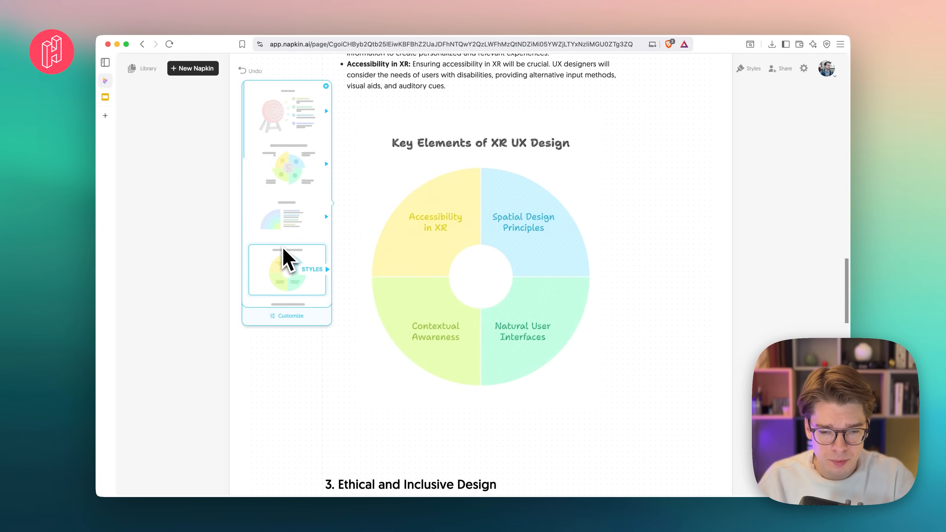
scroll(282, 311, "down", 2)
scroll(287, 324, "up", 3)
scroll(285, 296, "down", 3)
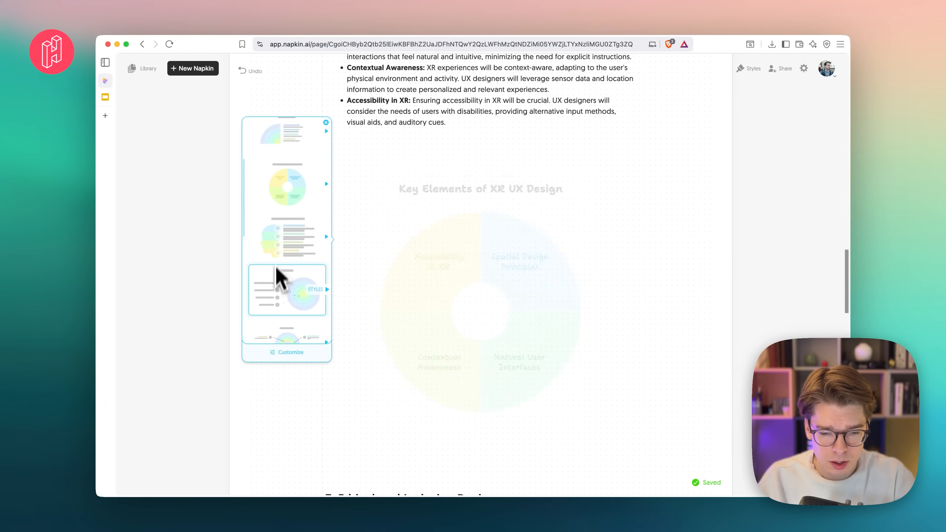
scroll(275, 278, "down", 3)
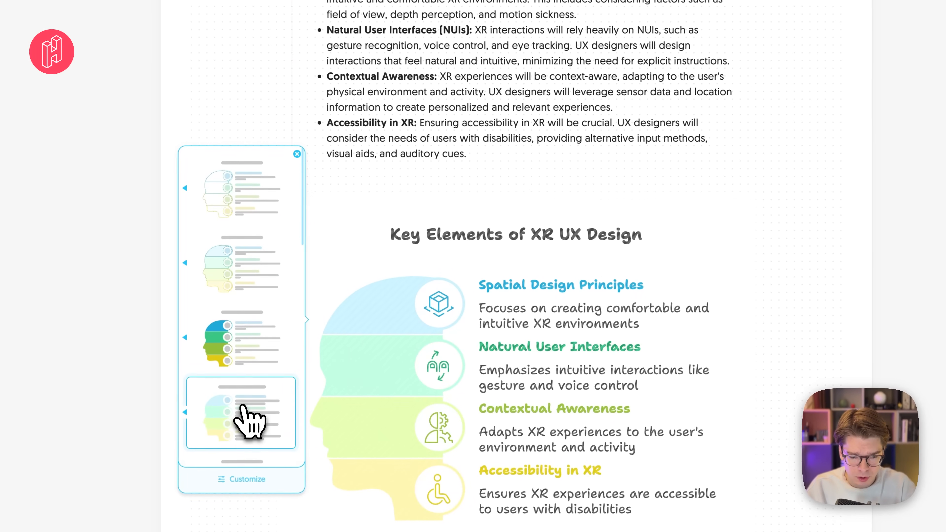
left_click(259, 395)
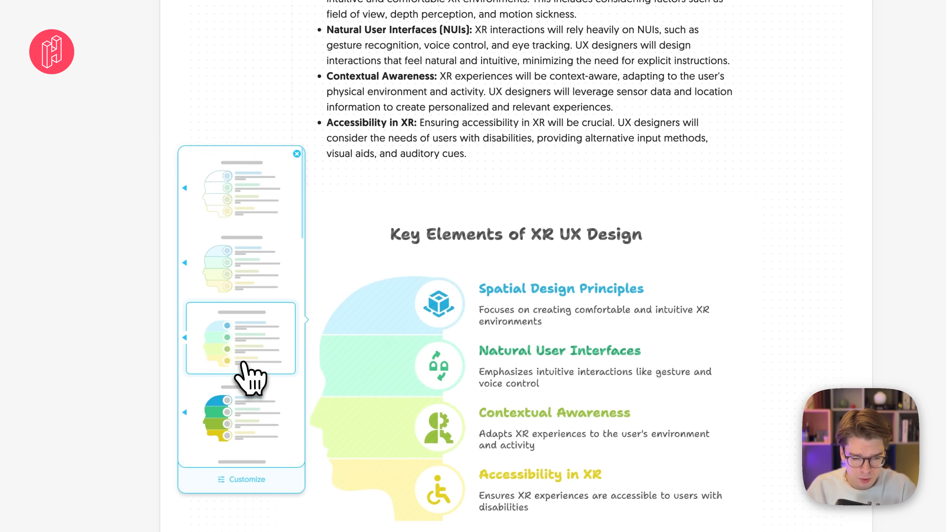
left_click(246, 360)
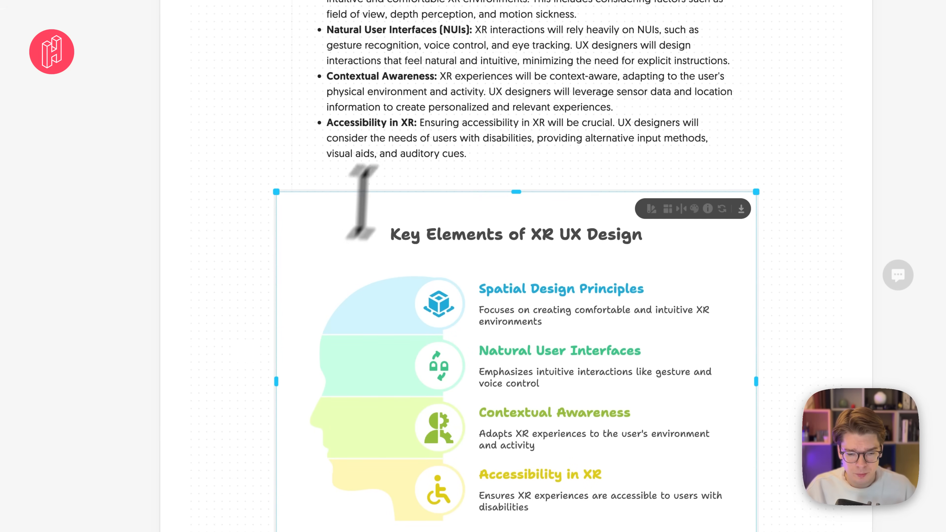
left_click(416, 132)
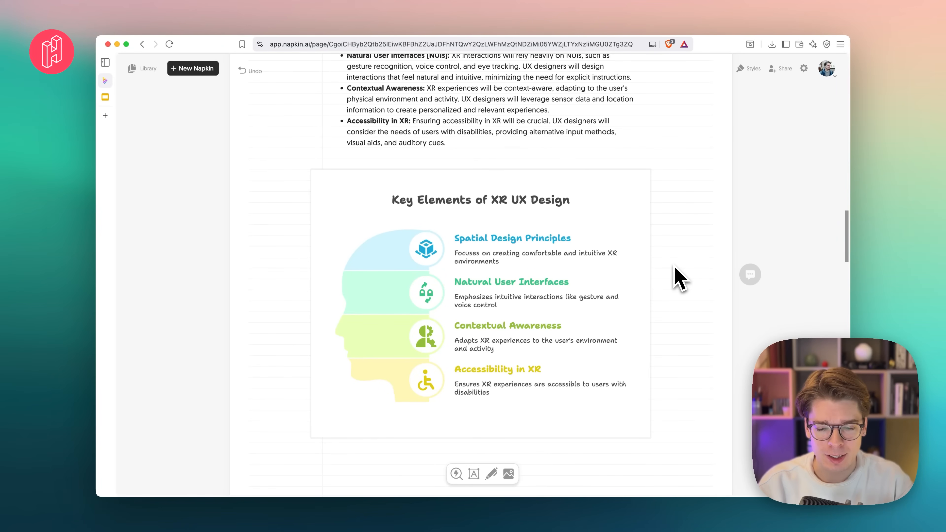
- Review the document's visuals back up to its title and check the napkin's sharing options
scroll(676, 275, "up", 5)
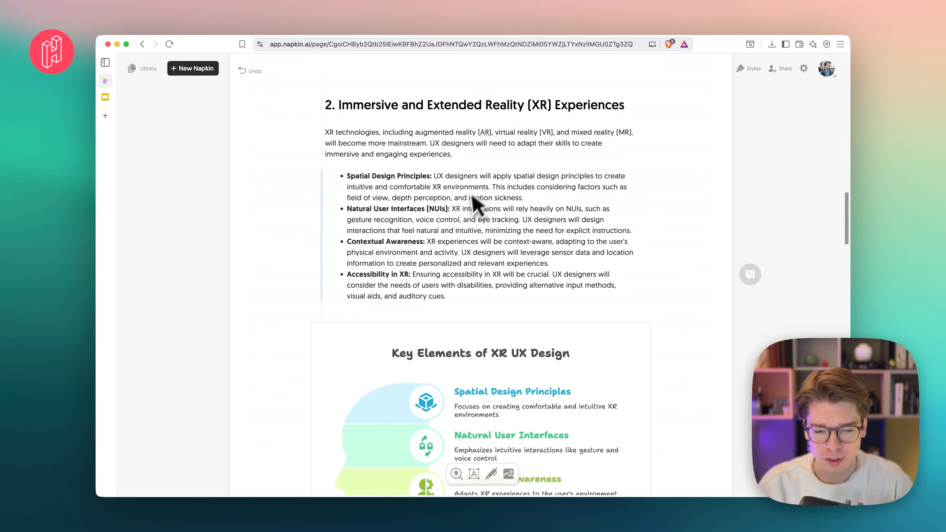
scroll(581, 285, "up", 6)
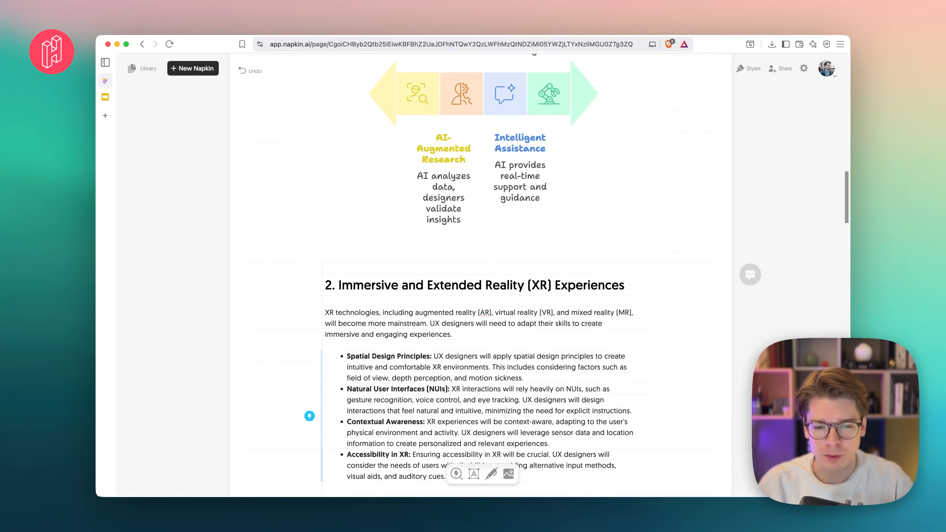
scroll(686, 209, "up", 12)
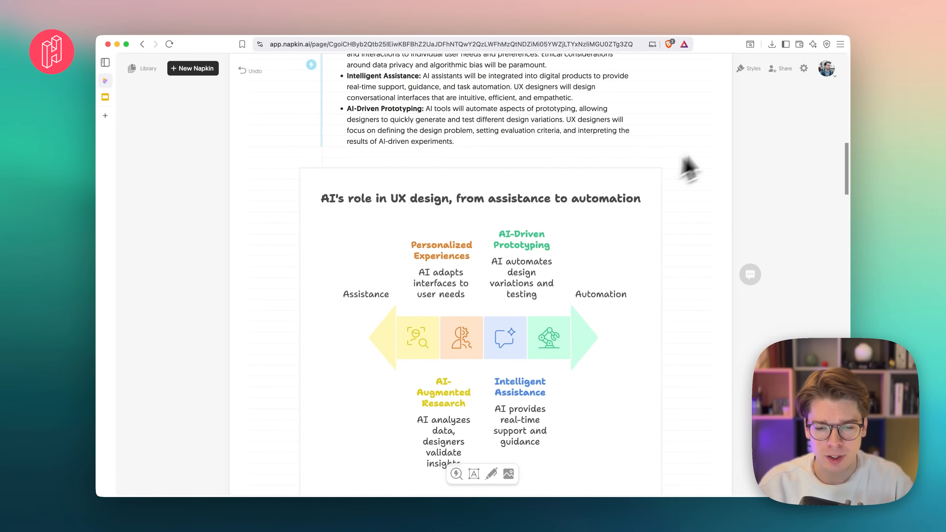
scroll(686, 212, "up", 20)
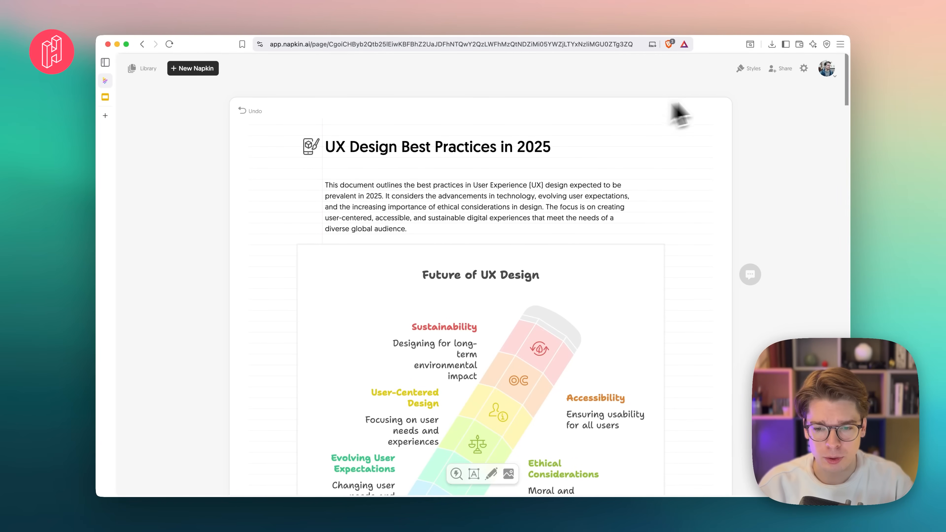
left_click(781, 68)
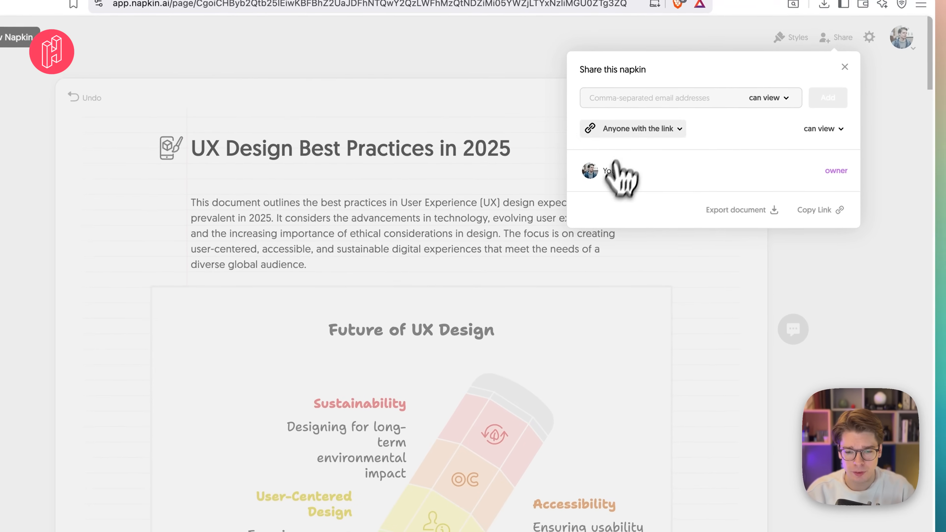
left_click(736, 303)
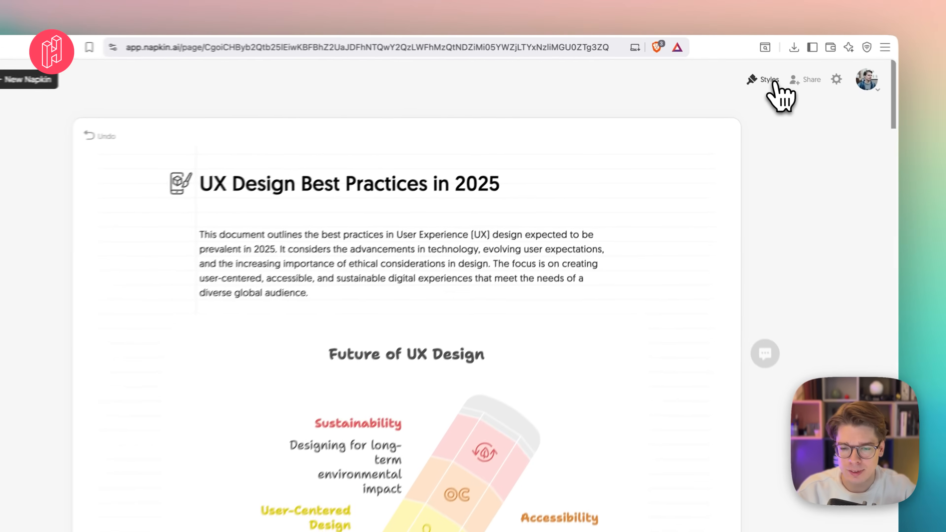
- Browse the built-in visual styles, from Vibrant Strokes down to Silver Beam
left_click(754, 69)
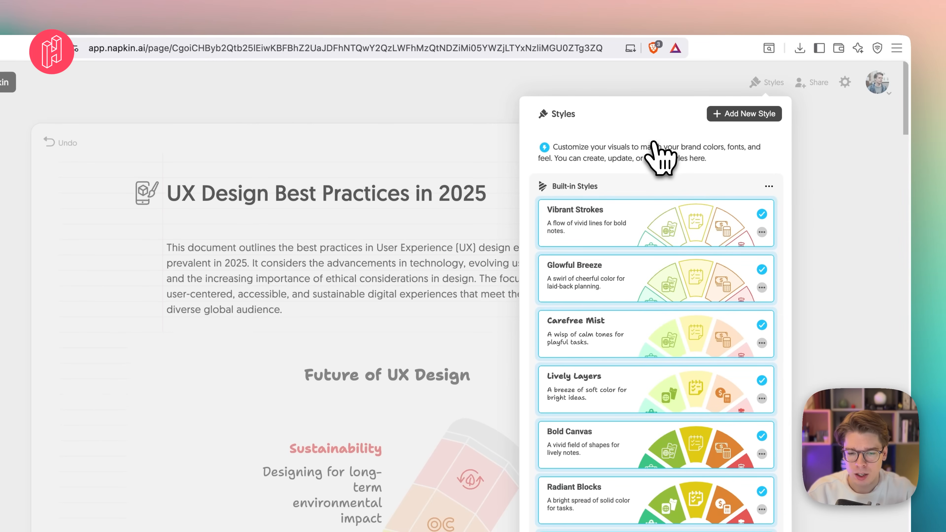
scroll(637, 320, "down", 10)
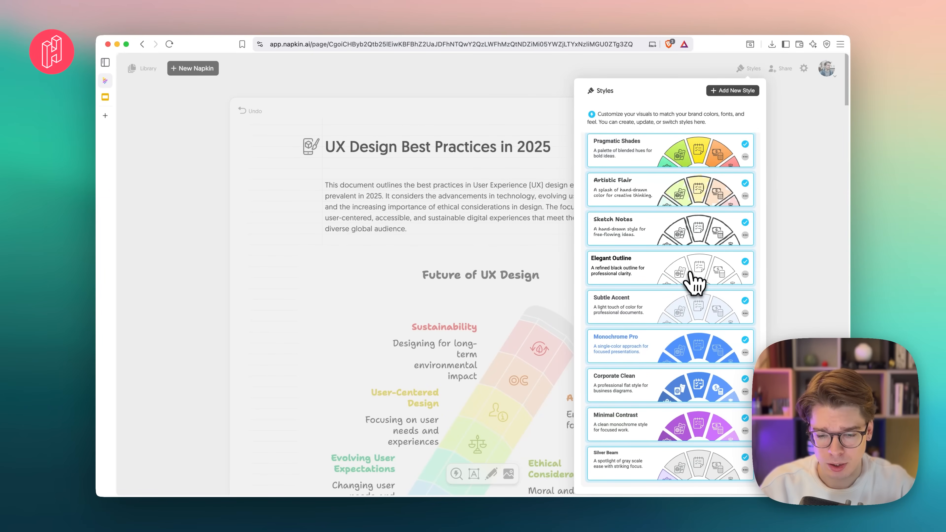
scroll(670, 425, "up", 3)
scroll(665, 380, "down", 3)
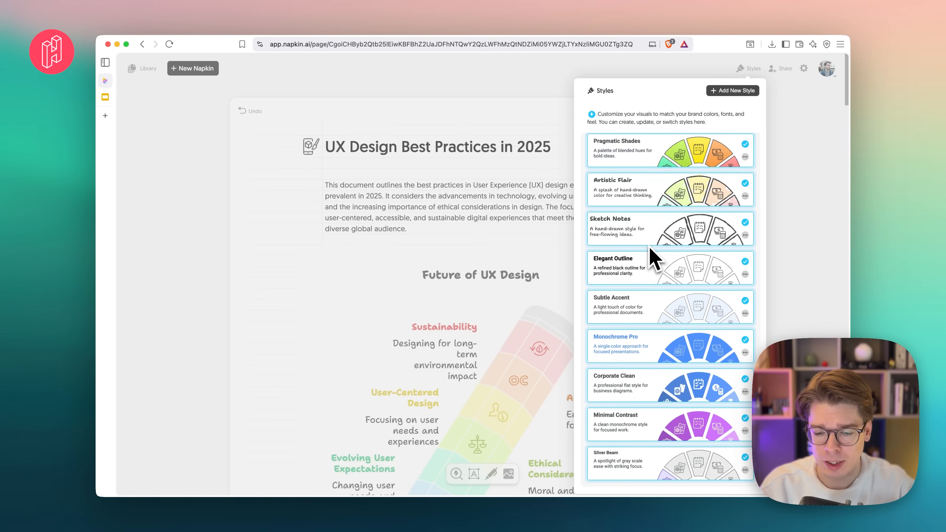
scroll(654, 253, "up", 7)
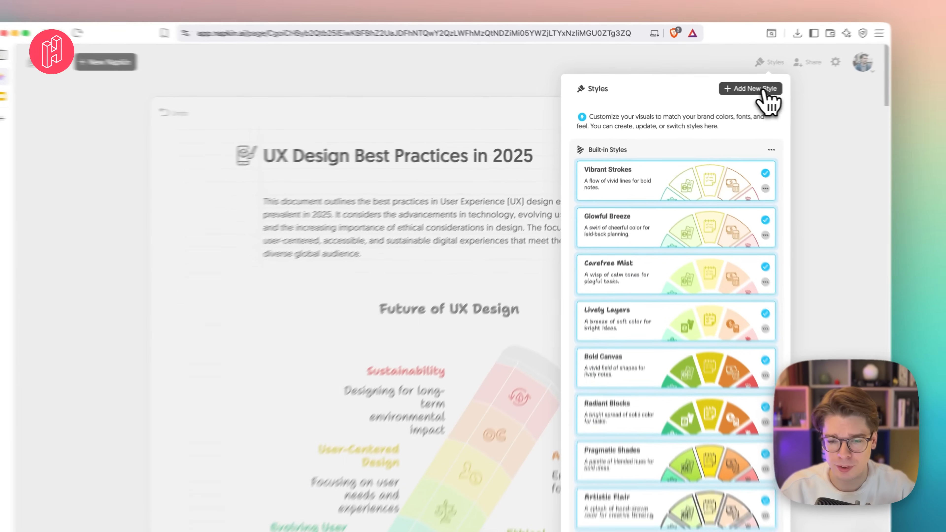
- Add a new style called My Brand and set its main color to #FF4E64
left_click(741, 90)
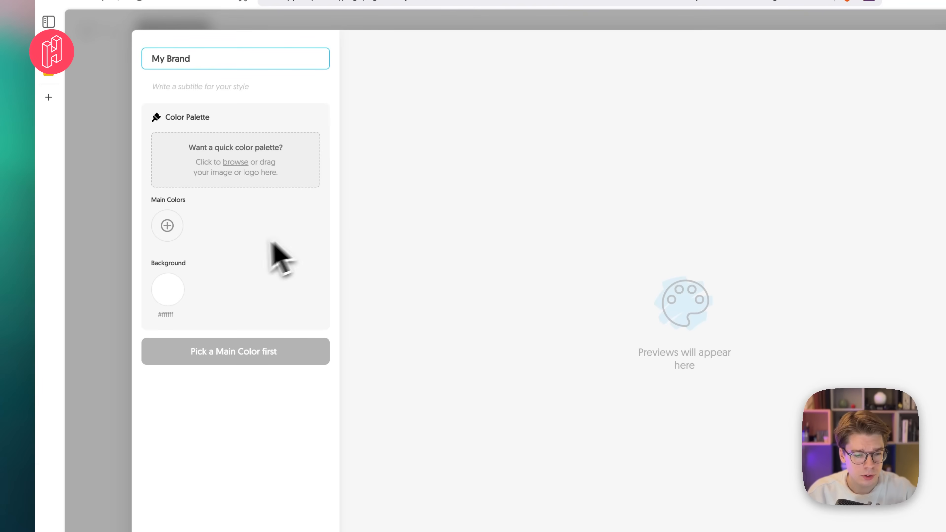
left_click(189, 207)
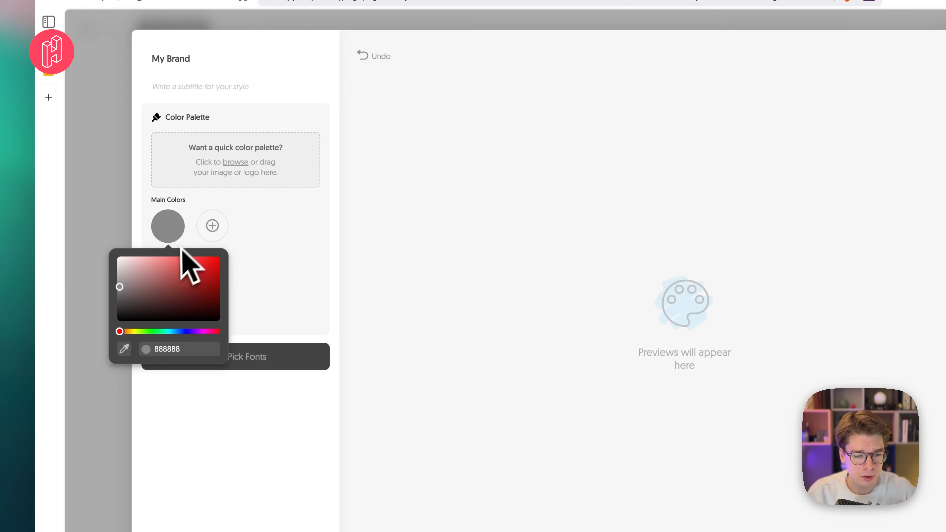
type("FF4E64")
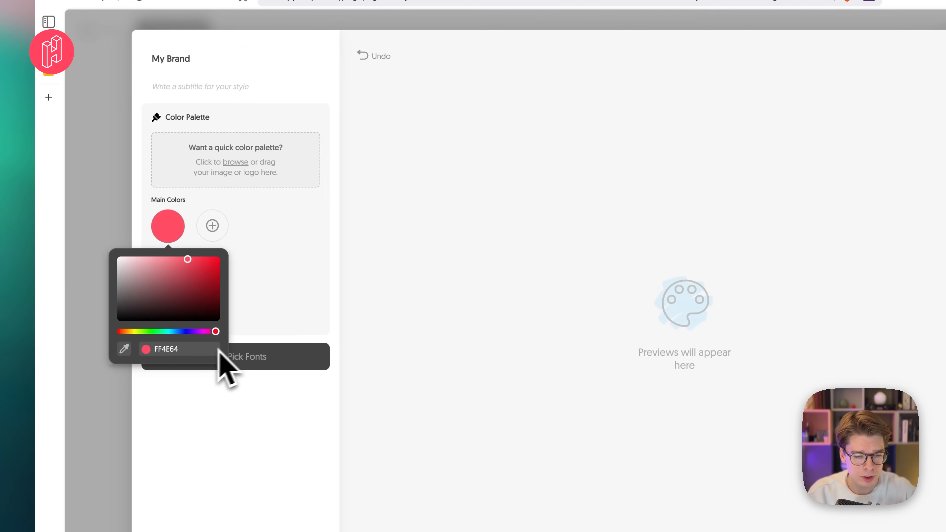
left_click(271, 307)
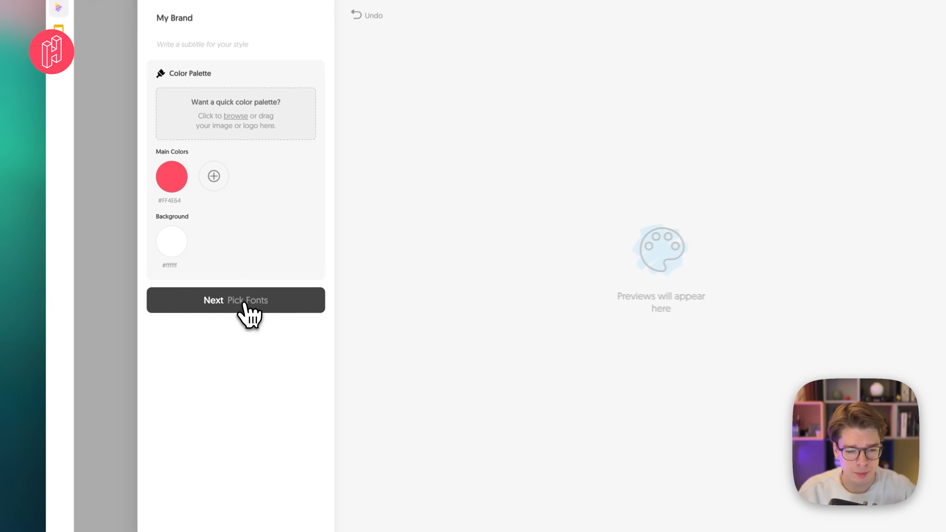
- Look through the available fonts and use Roboto for the title, with the label and description fonts same as above
left_click(240, 300)
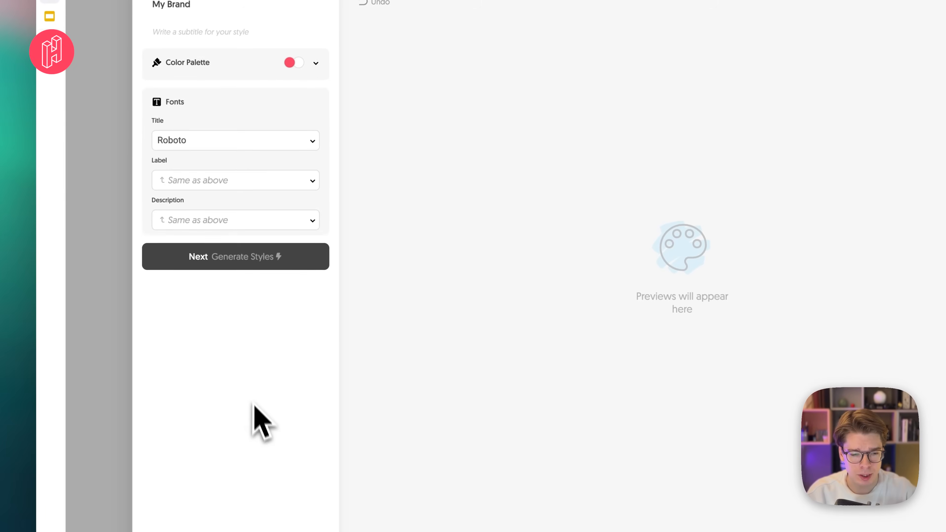
left_click(265, 182)
scroll(270, 245, "down", 5)
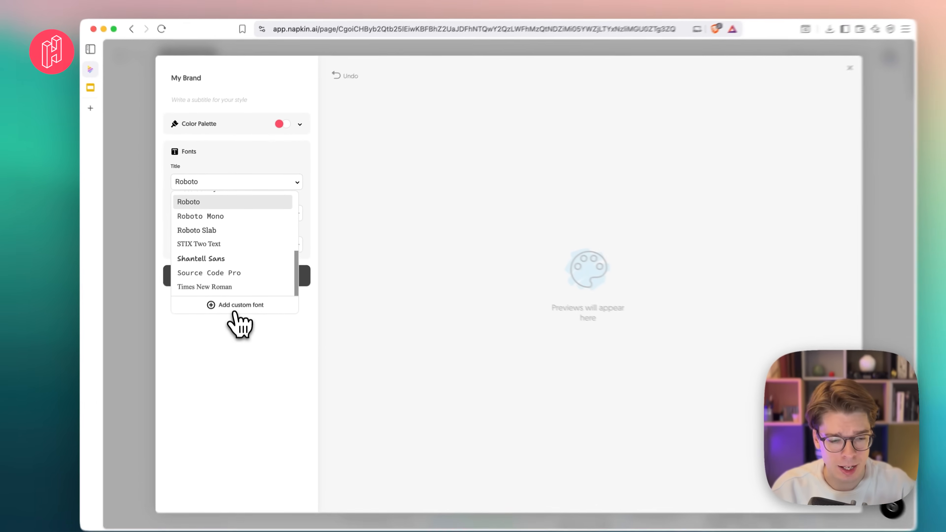
scroll(251, 288, "up", 2)
scroll(247, 254, "up", 2)
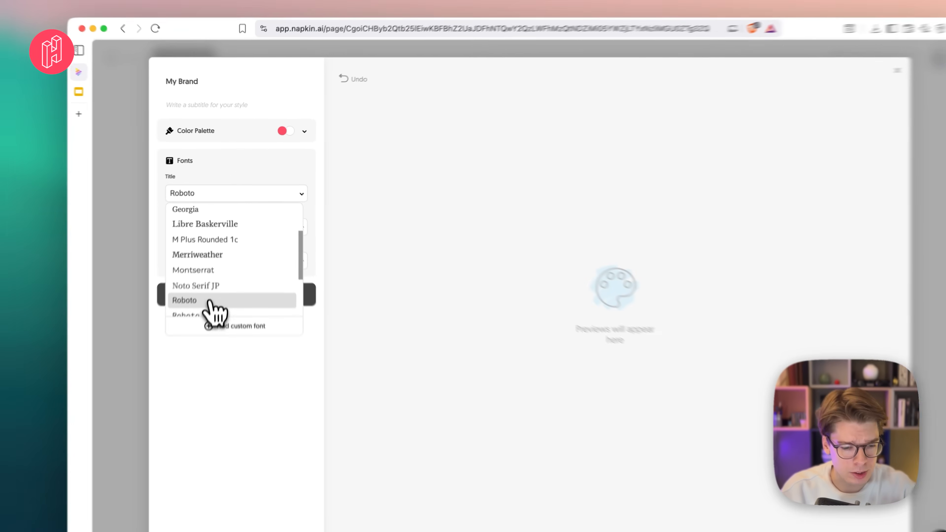
left_click(210, 270)
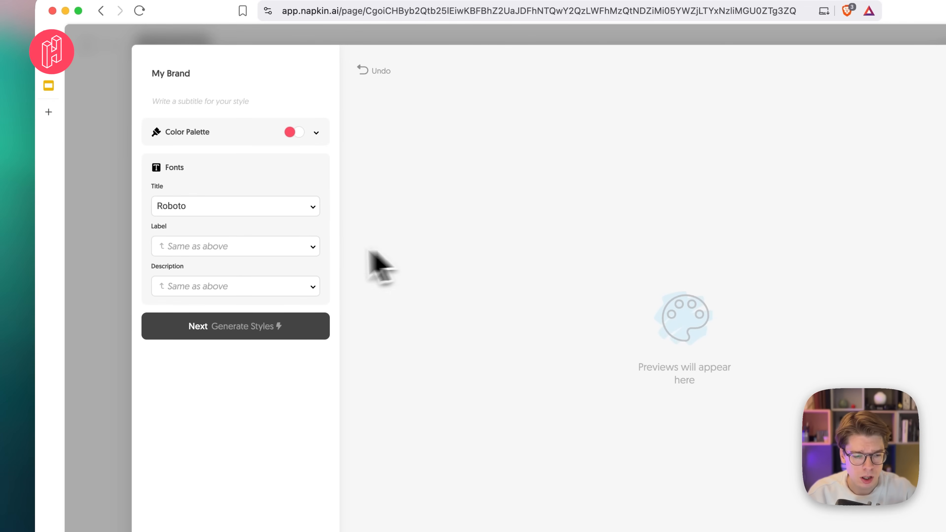
left_click(310, 263)
left_click(306, 248)
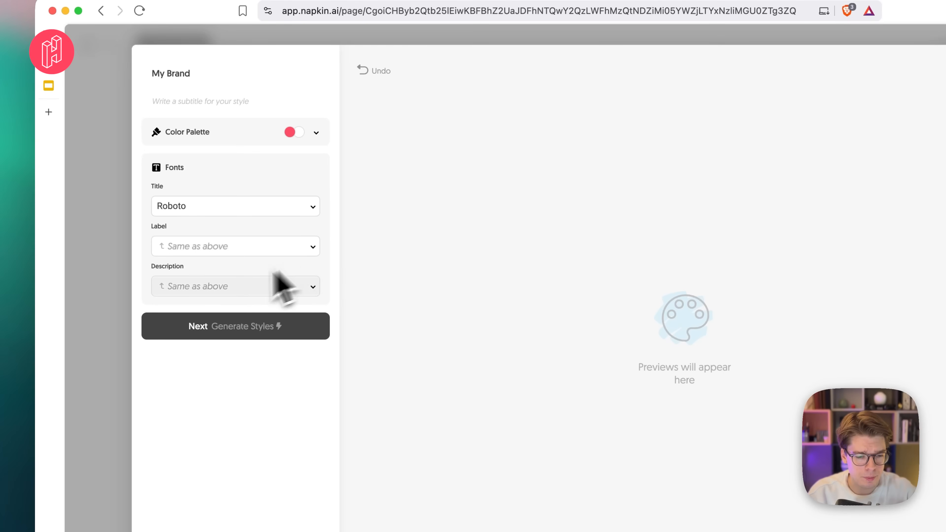
- Generate the styles for My Brand and compare the red and white variants offered
left_click(272, 326)
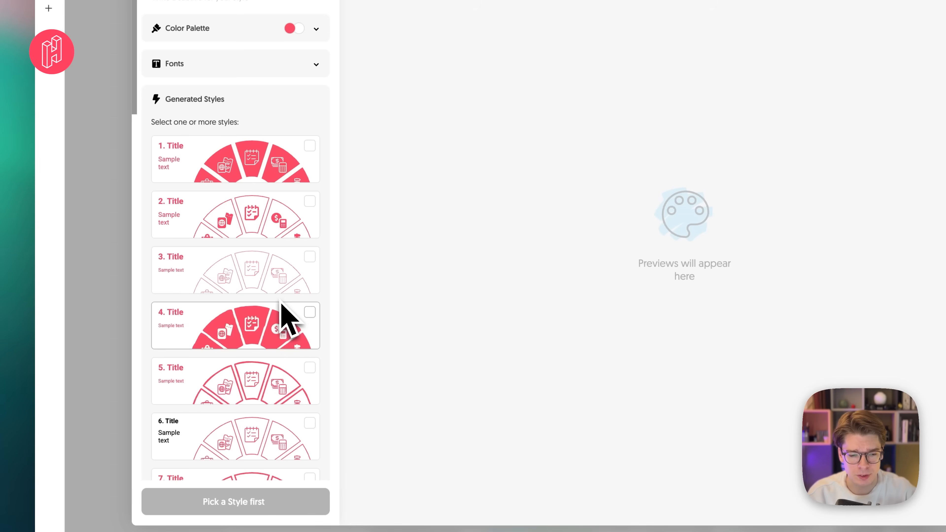
scroll(257, 276, "down", 10)
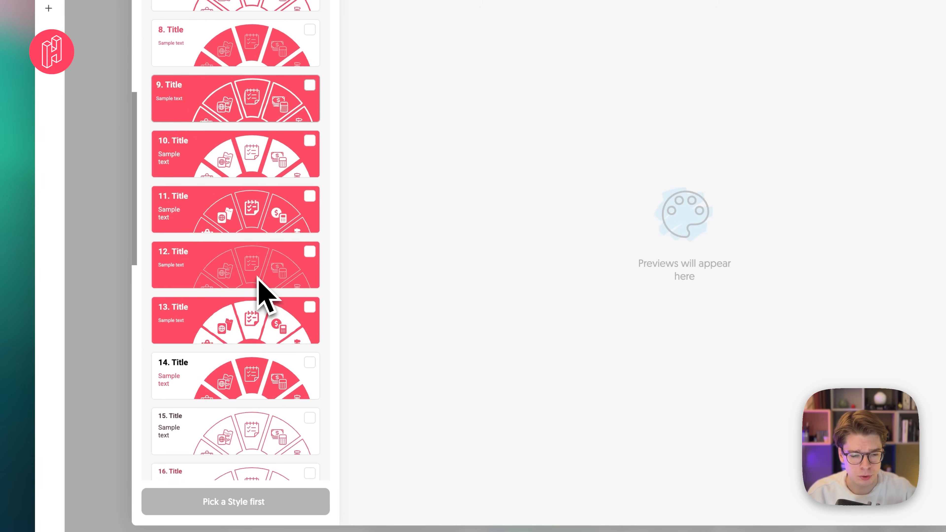
scroll(258, 279, "down", 6)
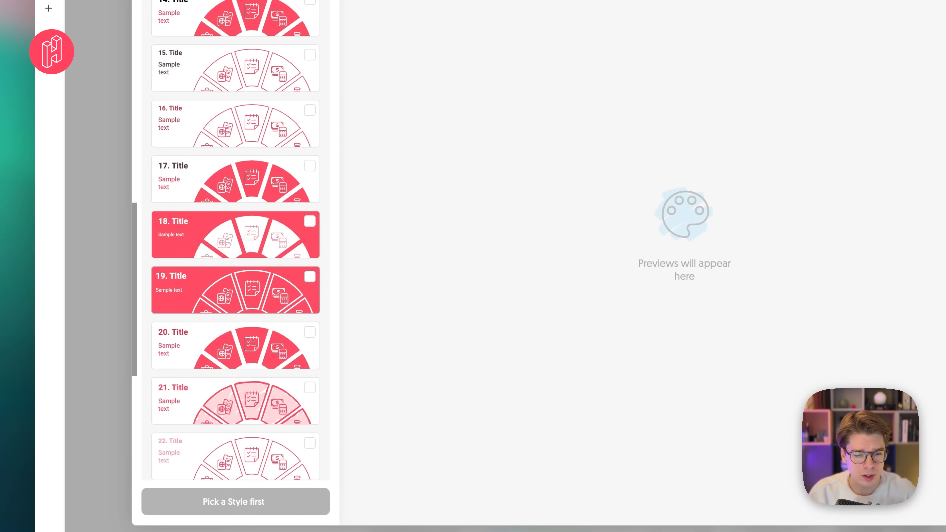
scroll(257, 283, "down", 8)
scroll(257, 284, "up", 15)
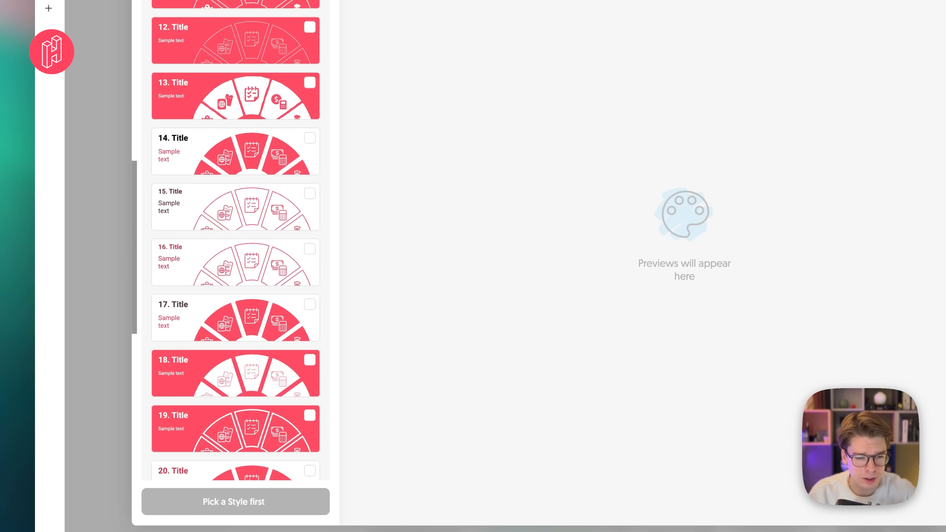
scroll(256, 361, "up", 3)
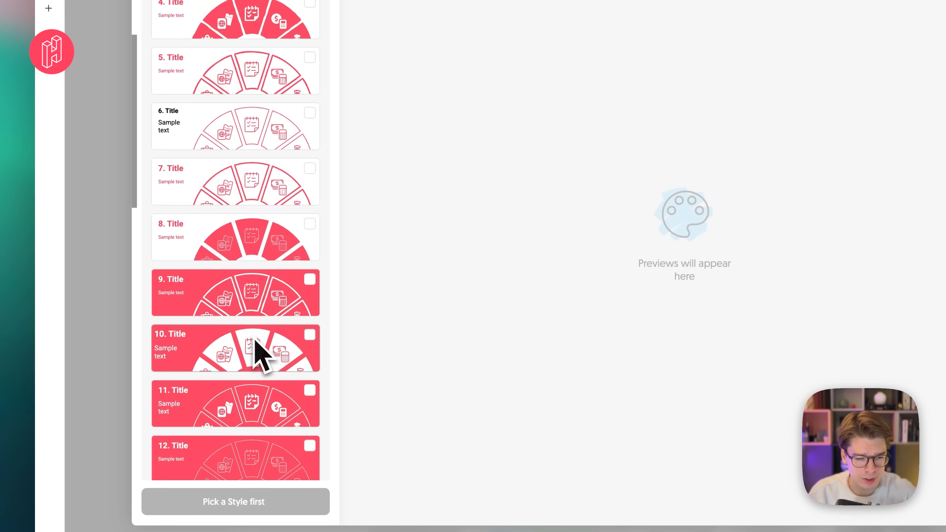
scroll(262, 373, "down", 2)
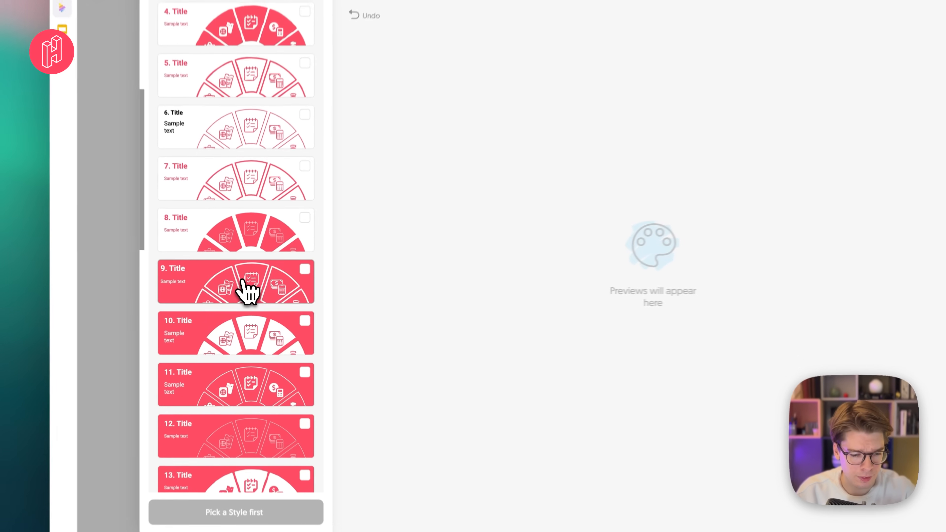
- Select generated style 9, with white outlines on a red background, and look through its example visuals
left_click(243, 289)
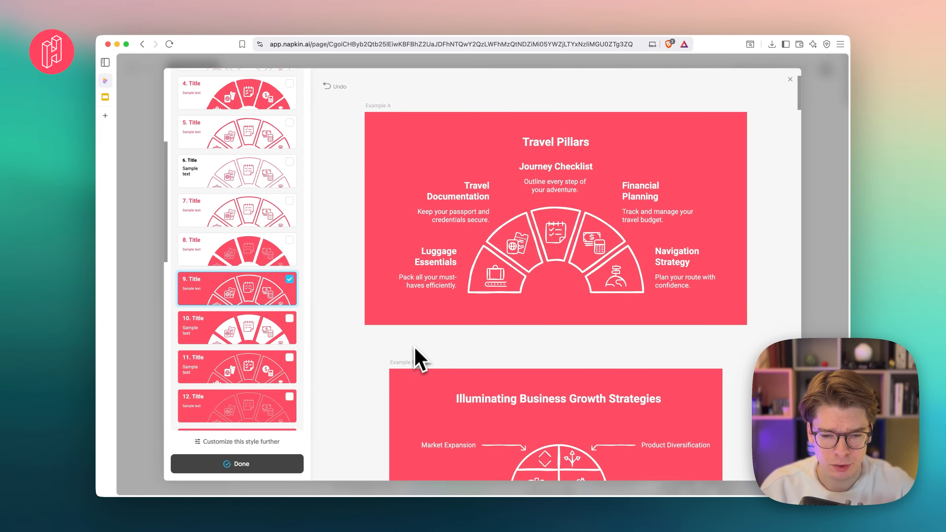
scroll(440, 347, "down", 10)
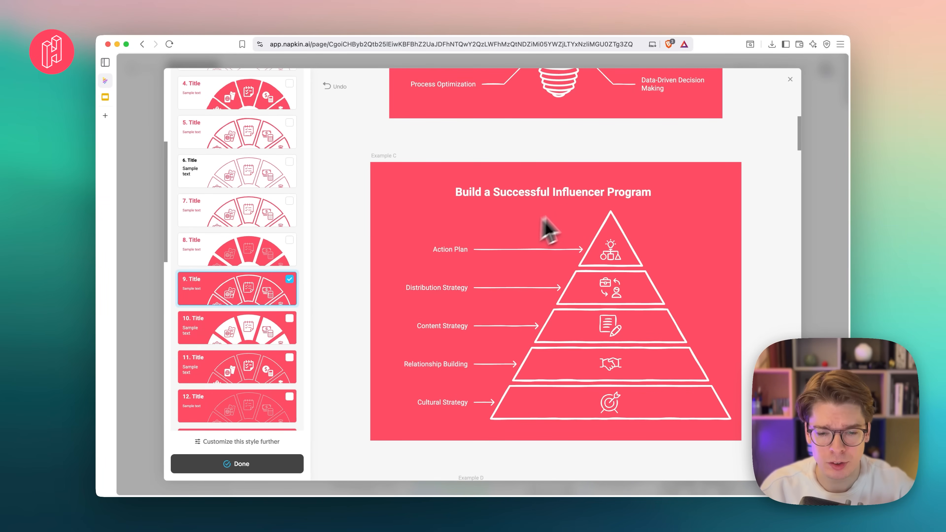
scroll(518, 305, "down", 15)
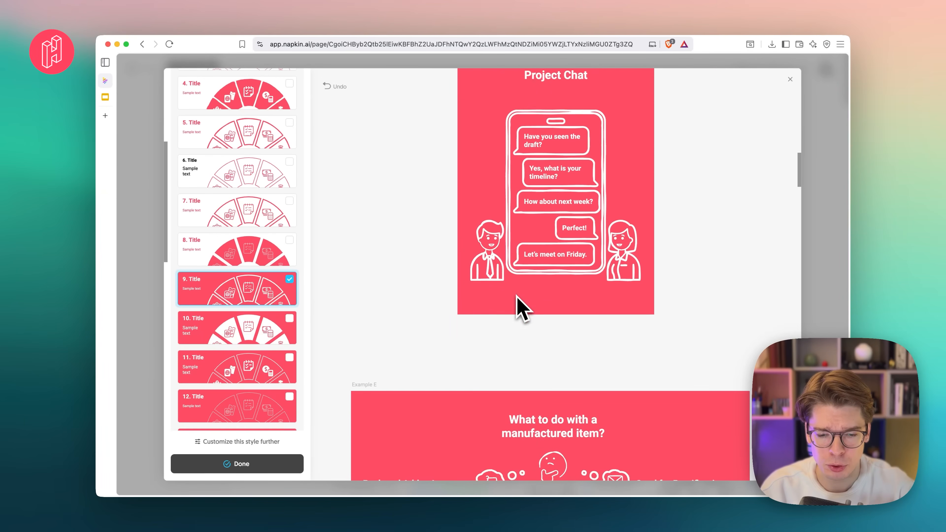
scroll(518, 306, "down", 15)
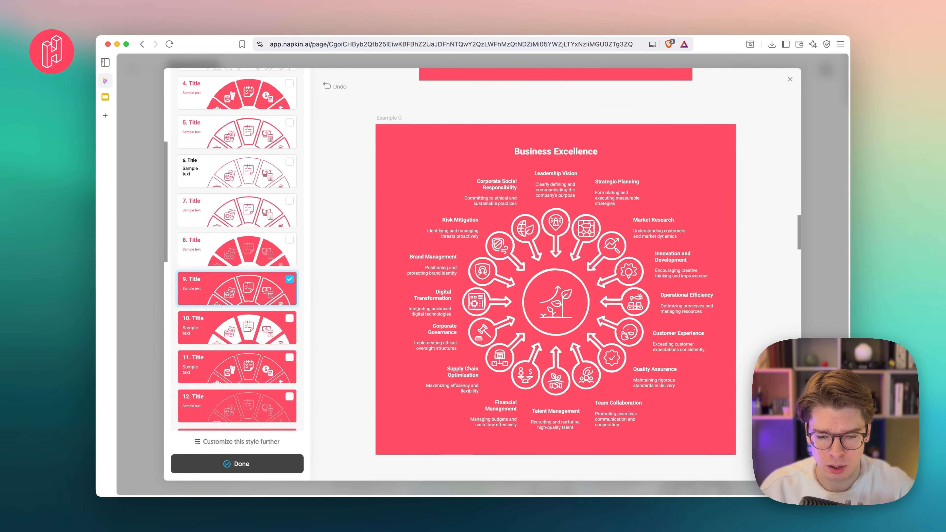
- Review the remaining example visuals of style 9 and open the style for further customization
scroll(517, 306, "down", 20)
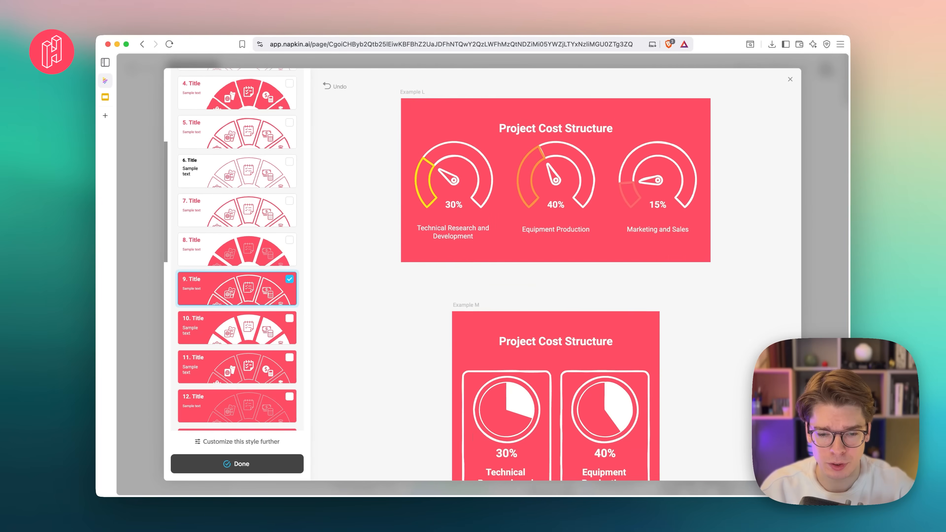
scroll(517, 306, "down", 20)
scroll(518, 306, "up", 20)
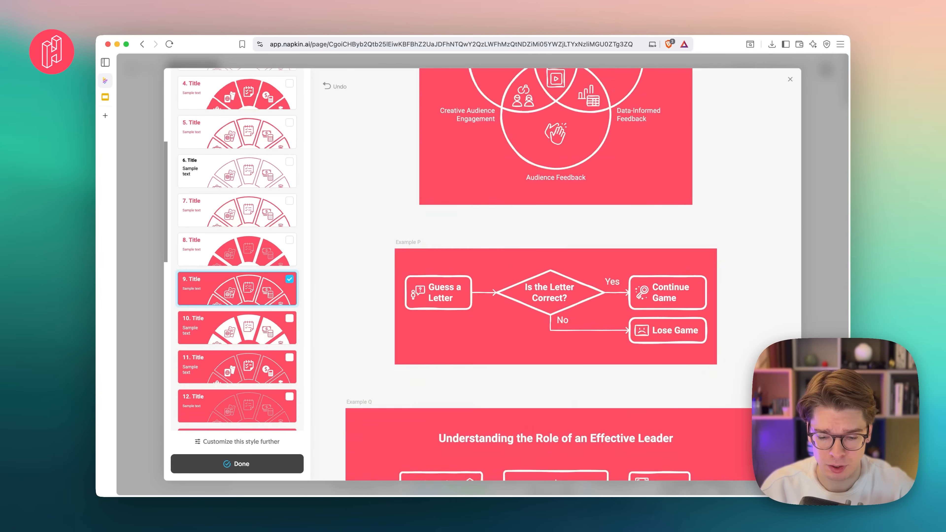
scroll(517, 296, "up", 15)
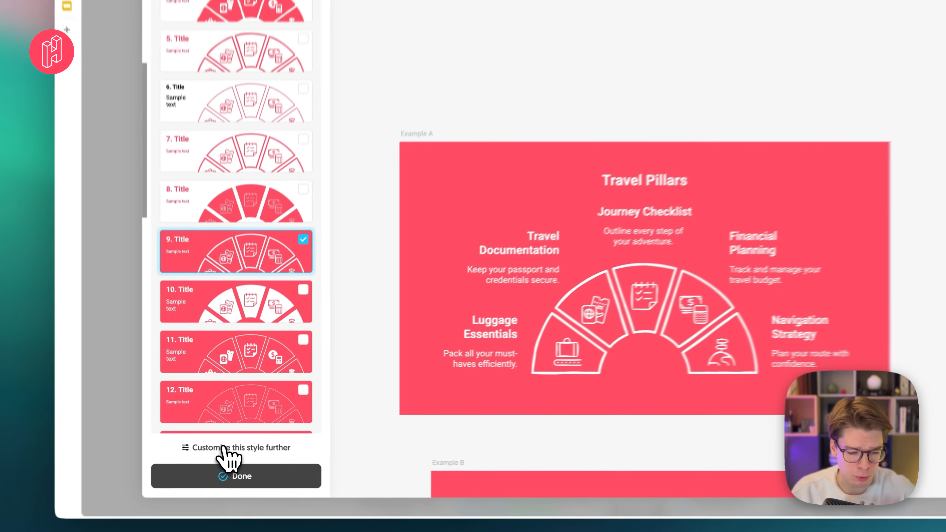
left_click(224, 442)
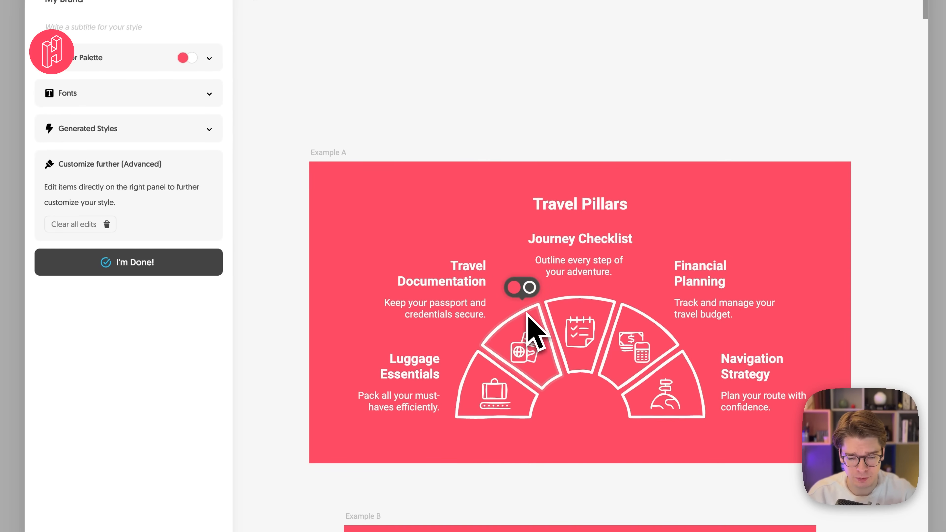
- Set the outline shape of the arch segments in the Travel Pillars example to pencil
left_click(529, 287)
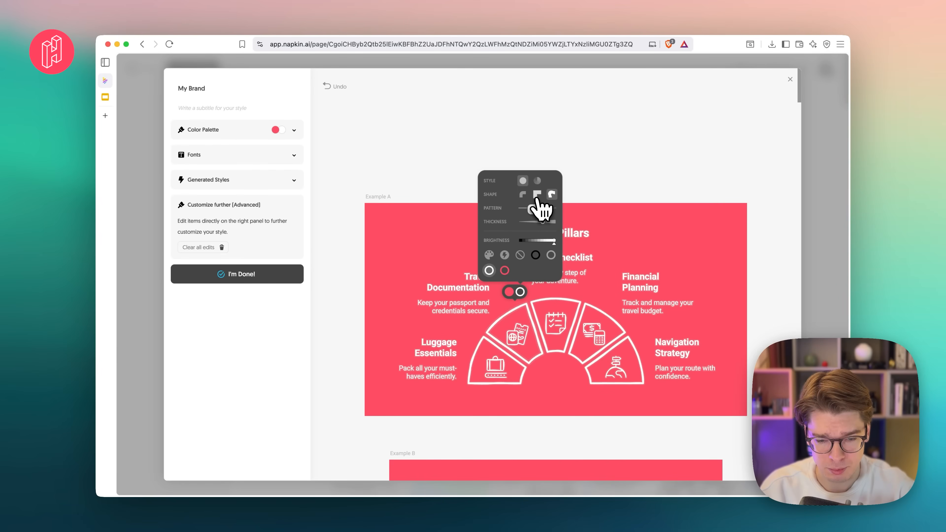
left_click(537, 198)
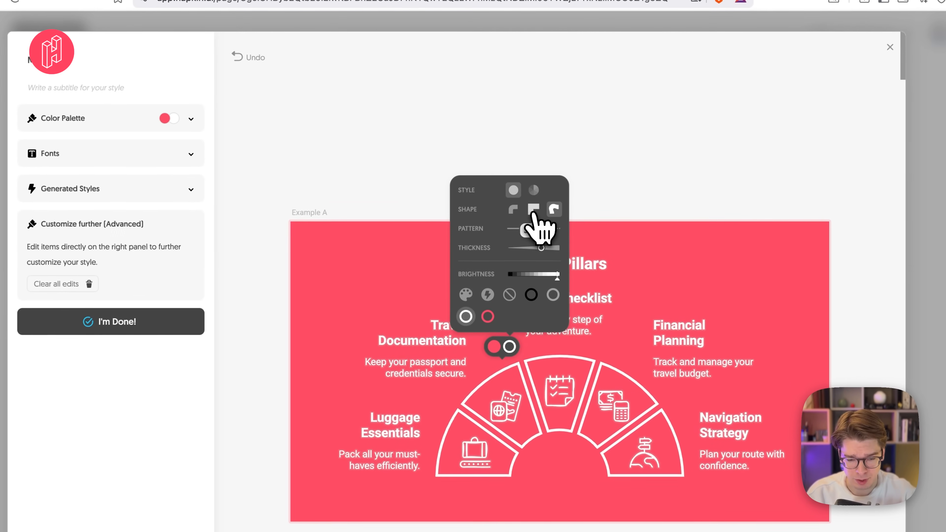
left_click(554, 209)
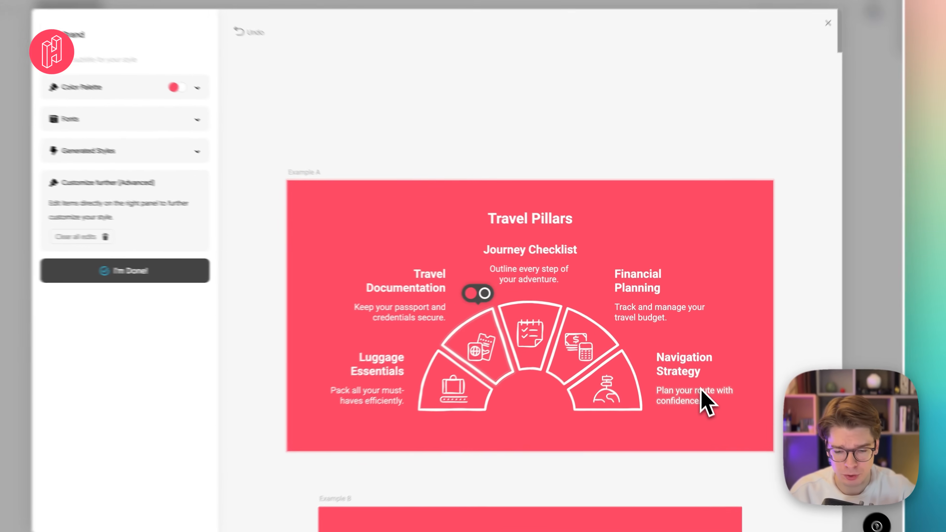
- Check the label and title text options and the other examples, and finish the My Brand style
left_click(687, 369)
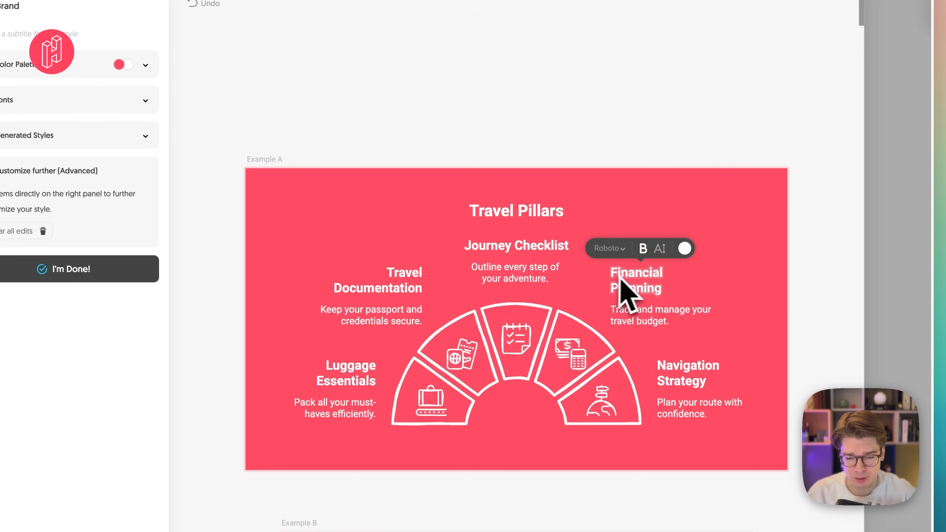
left_click(518, 220)
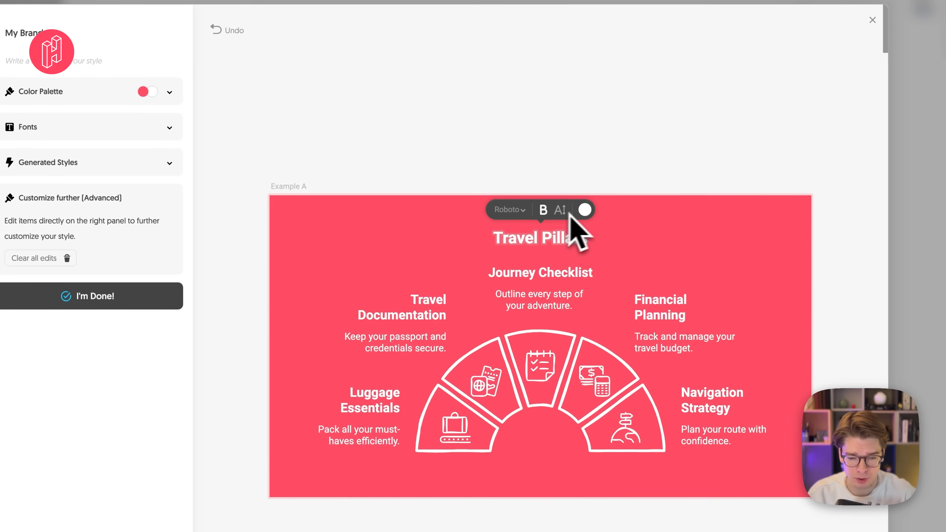
left_click(519, 183)
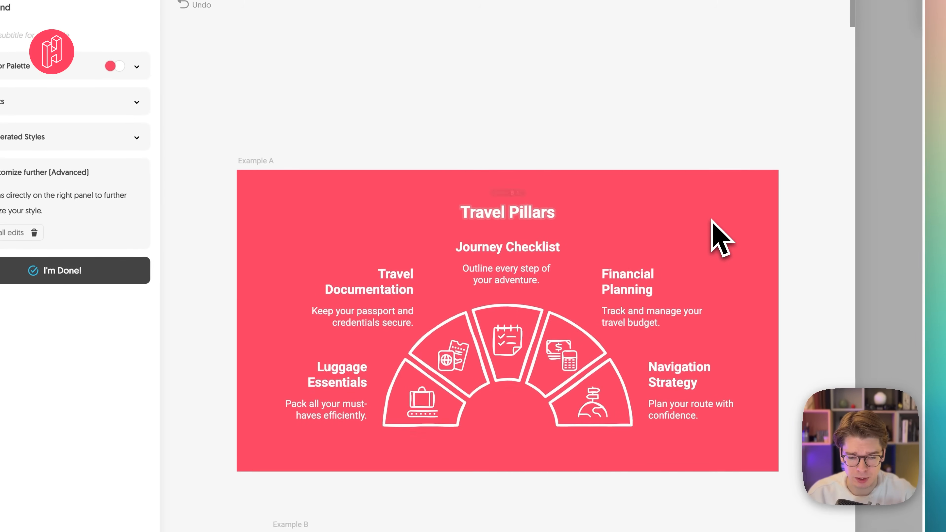
scroll(748, 261, "down", 10)
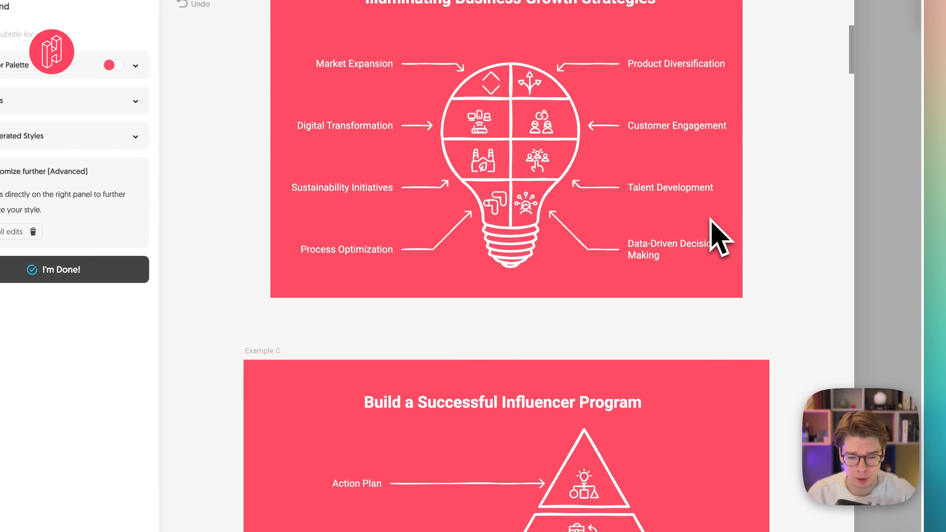
scroll(538, 275, "down", 15)
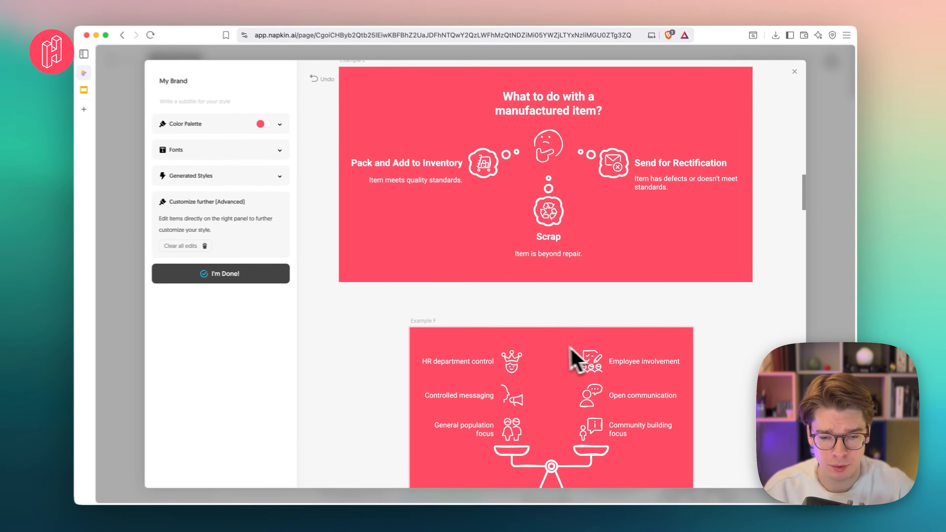
scroll(529, 368, "up", 20)
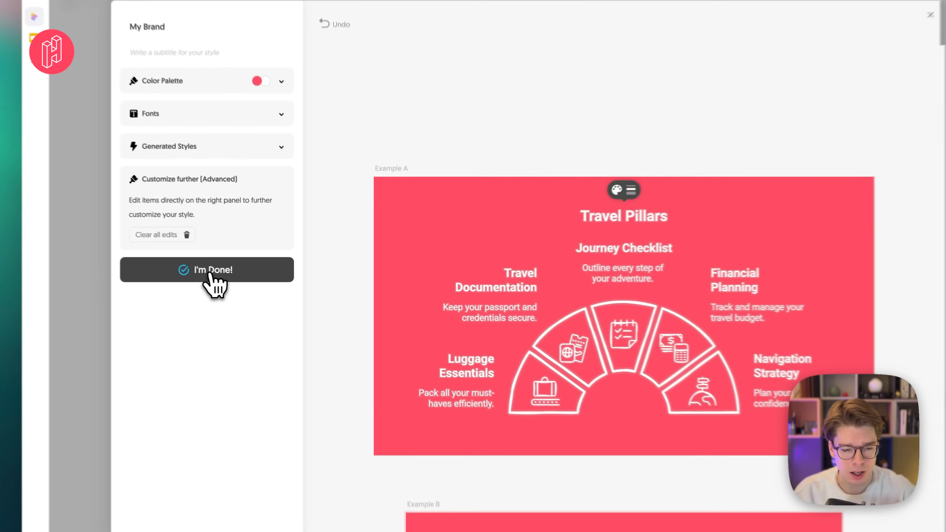
left_click(240, 274)
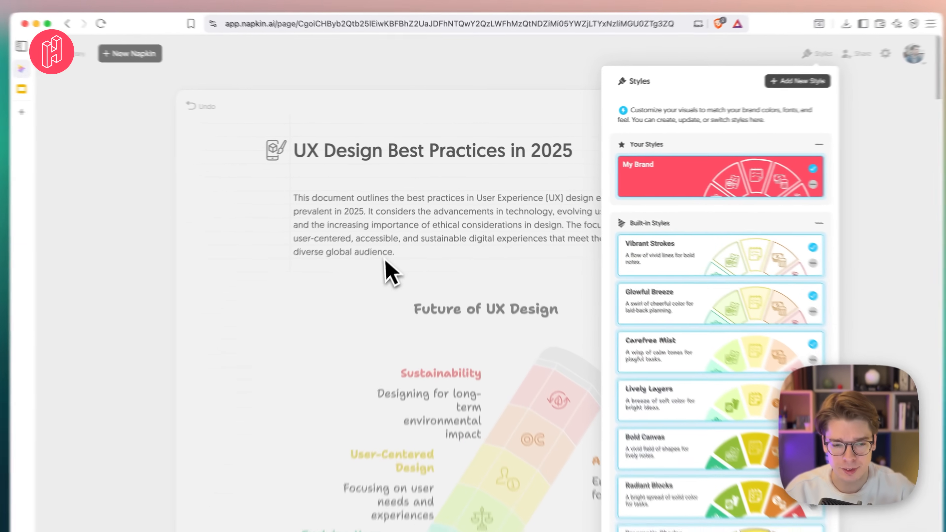
left_click(391, 238)
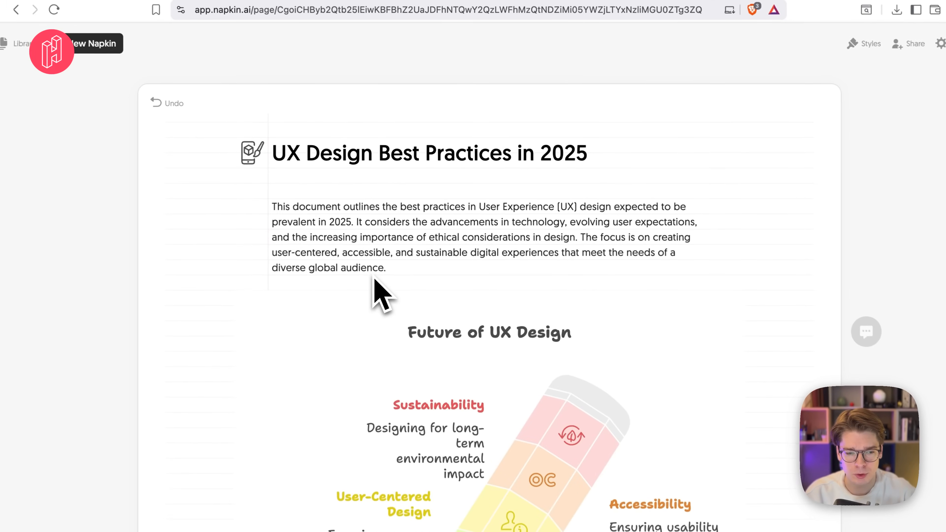
- Create a blank Napkin and title it "The state of AGI in 2030"
left_click(193, 71)
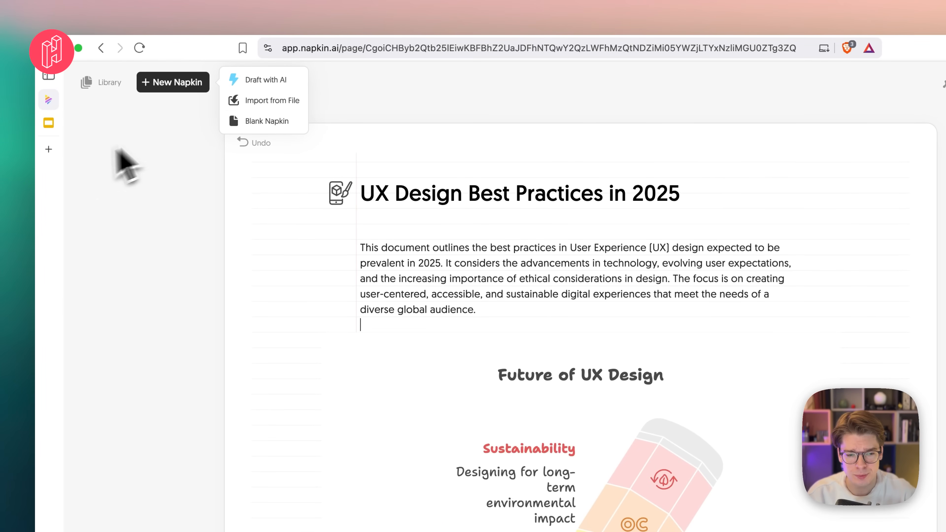
left_click(191, 85)
left_click(186, 86)
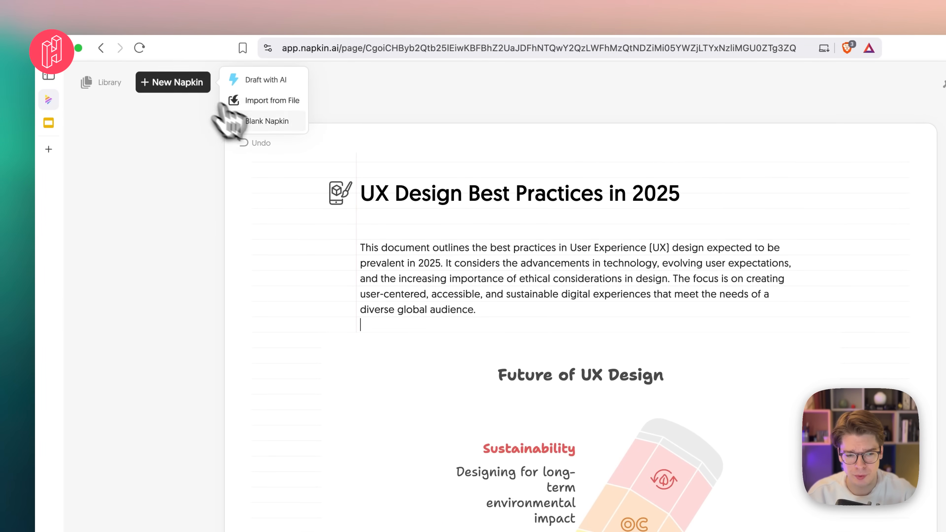
left_click(263, 121)
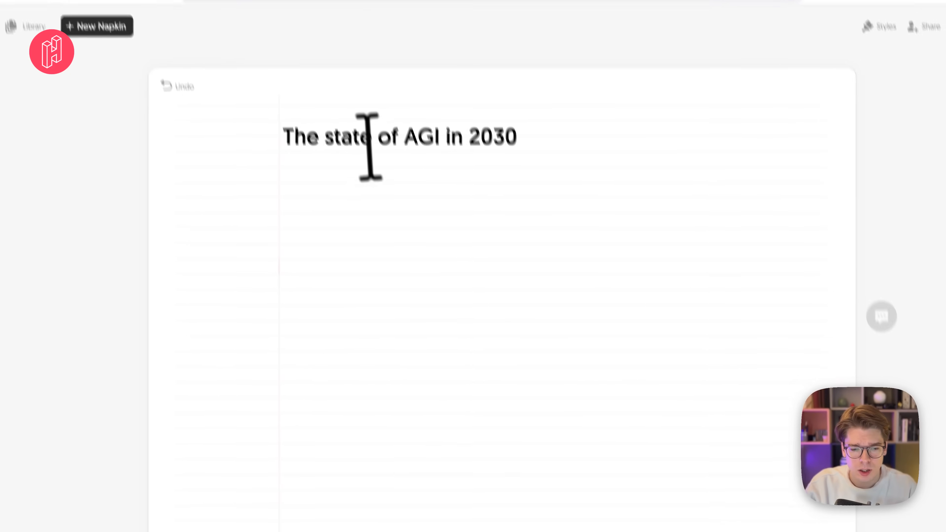
- Generate visuals from the document title, compare the suggestions, and choose the human evolution visual
triple_click(371, 148)
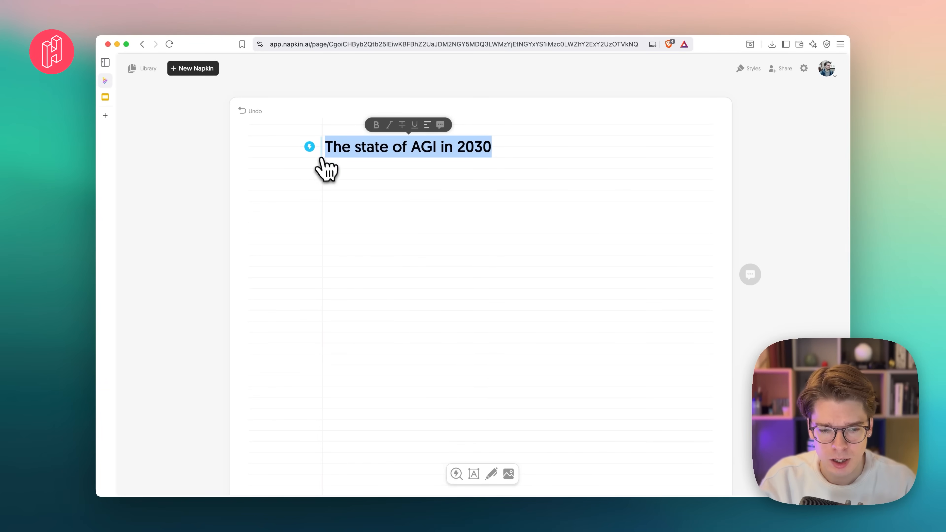
left_click(309, 147)
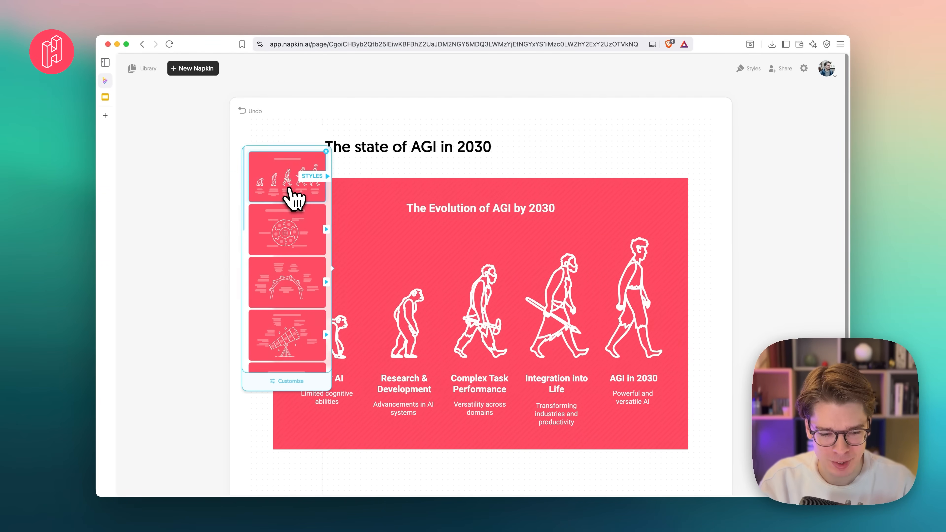
left_click(291, 200)
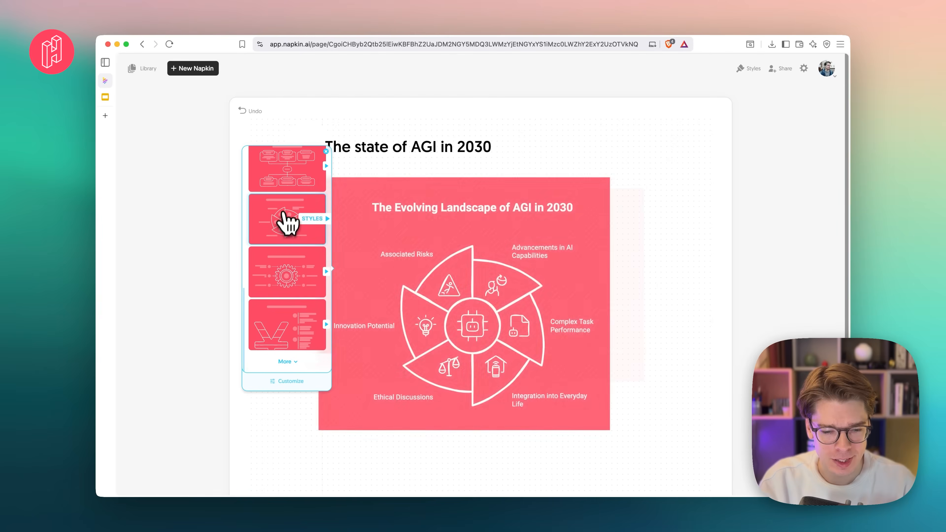
scroll(285, 216, "up", 5)
scroll(286, 223, "up", 4)
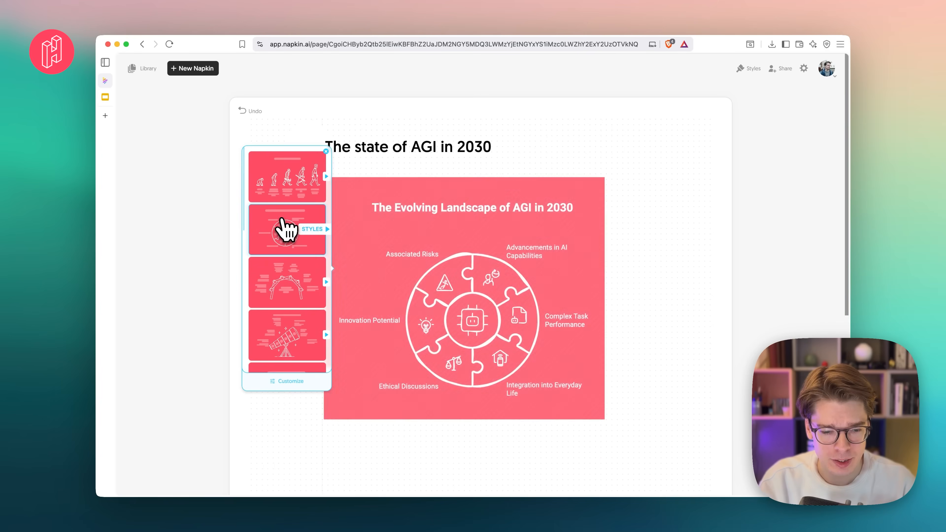
left_click(290, 172)
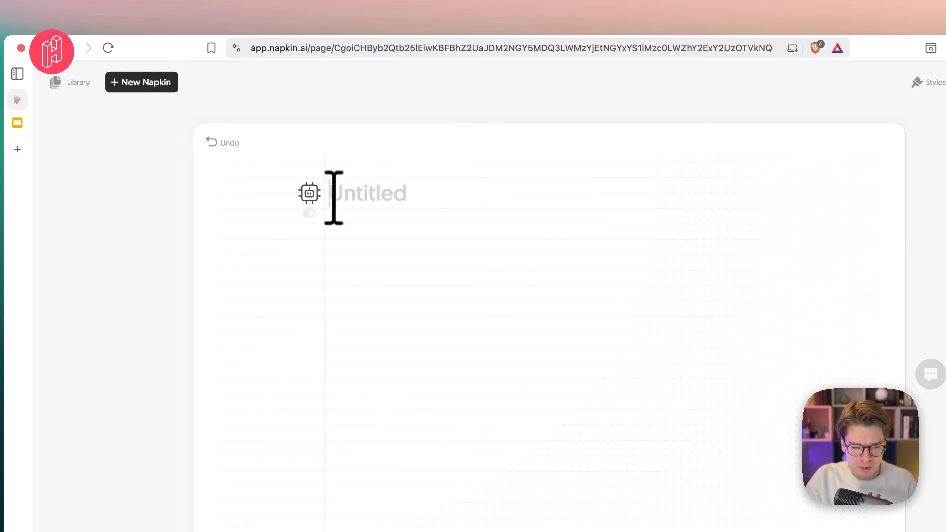
- Title the emptied document "Algorithms and Data Structures"
type("A")
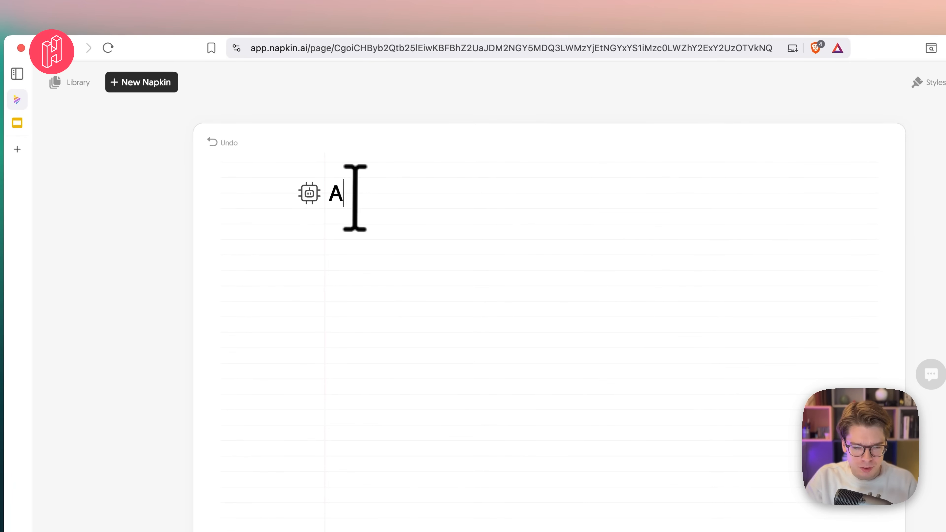
type("lgorithms and ")
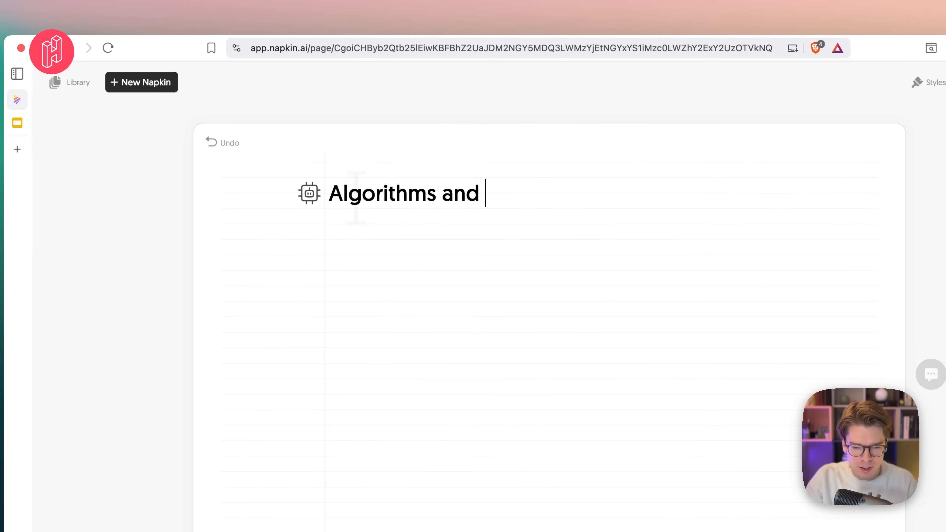
type("Data Structures")
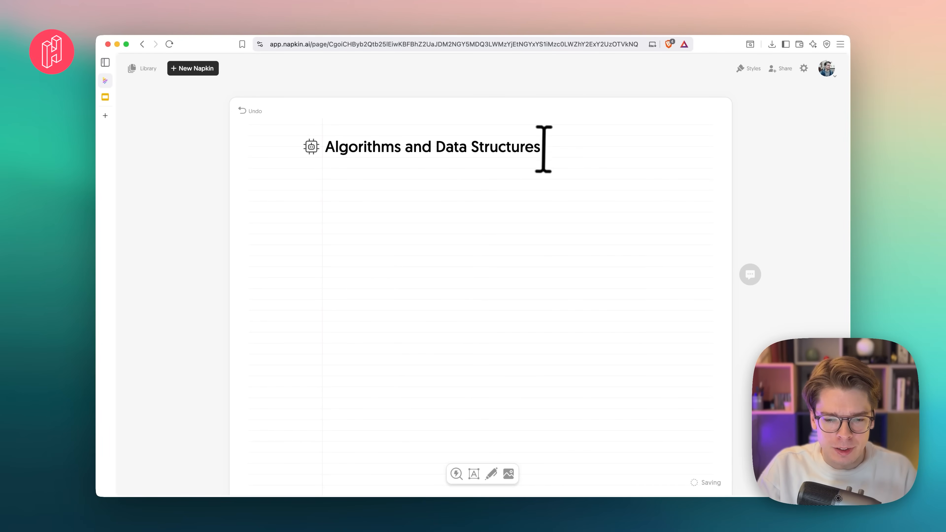
- Generate visuals from the whole "Algorithms and Data Structures" title
left_click_drag(541, 147, 429, 146)
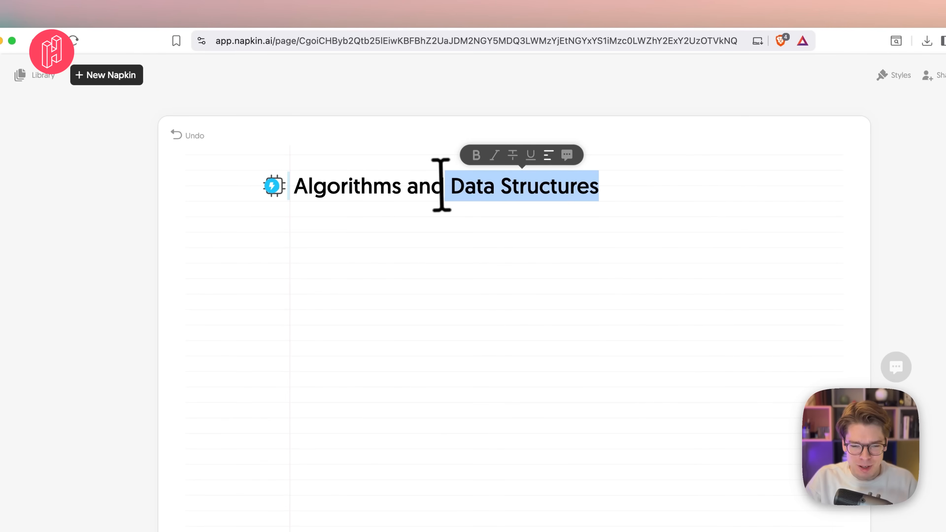
left_click_drag(441, 185, 299, 179)
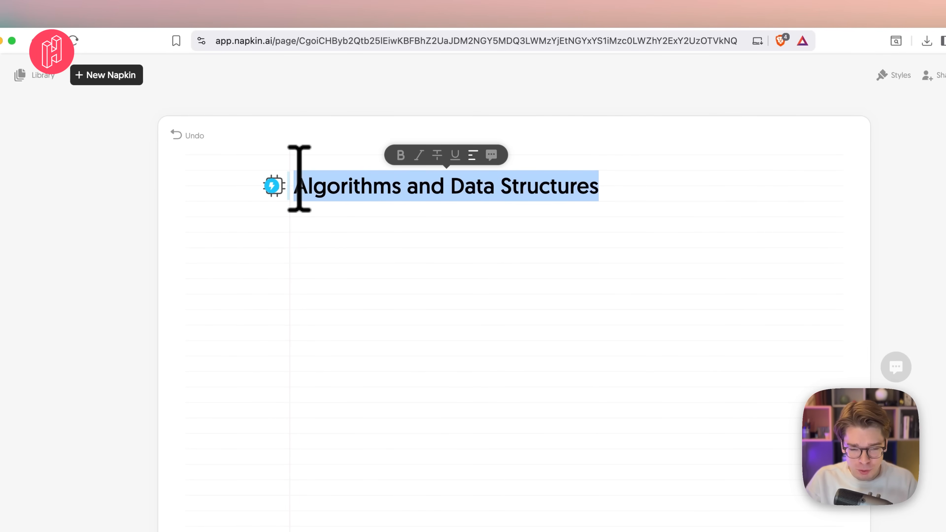
left_click(274, 186)
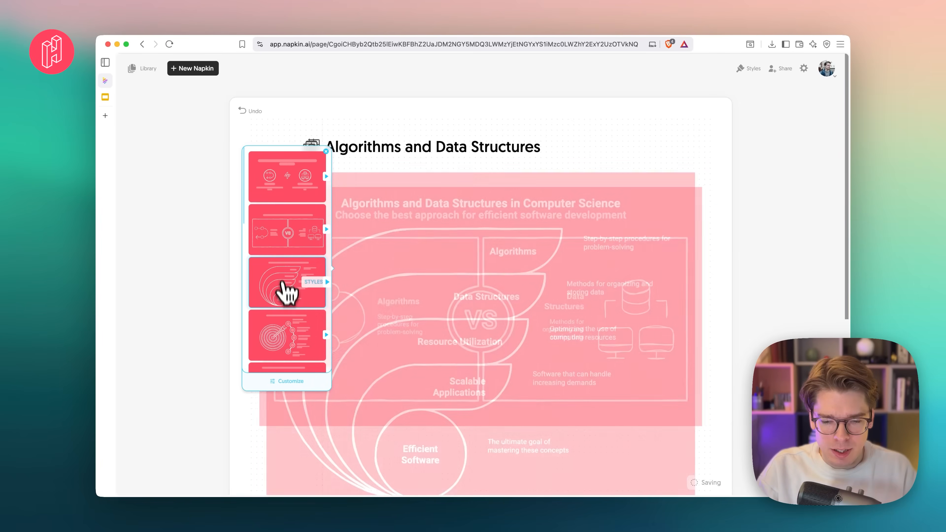
- Browse the suggested visuals for Algorithms and Data Structures and compare their previews on the page
scroll(285, 285, "down", 5)
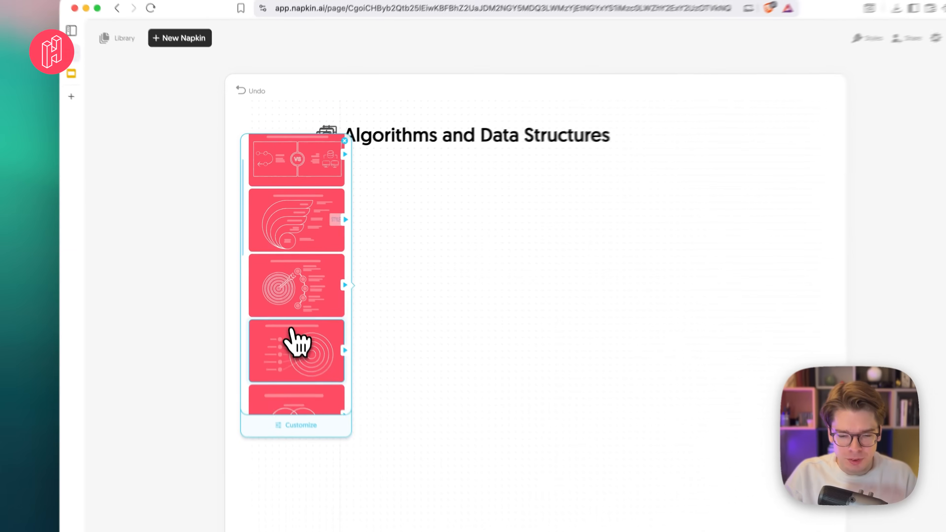
scroll(304, 361, "down", 4)
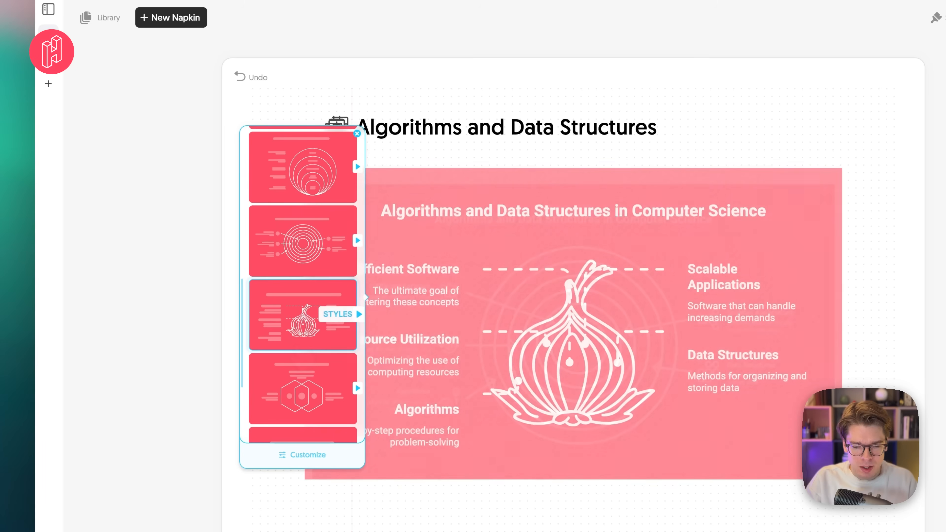
scroll(302, 362, "down", 1)
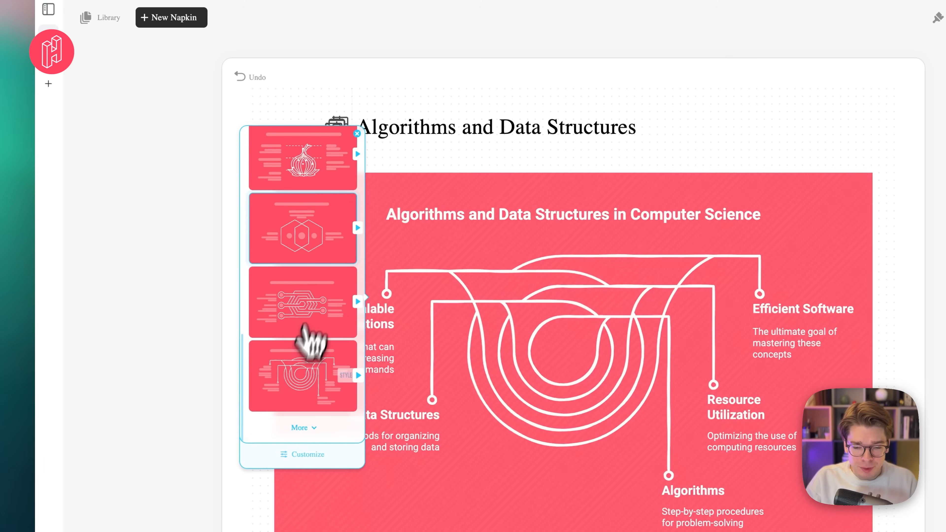
scroll(303, 222, "up", 8)
scroll(303, 228, "up", 3)
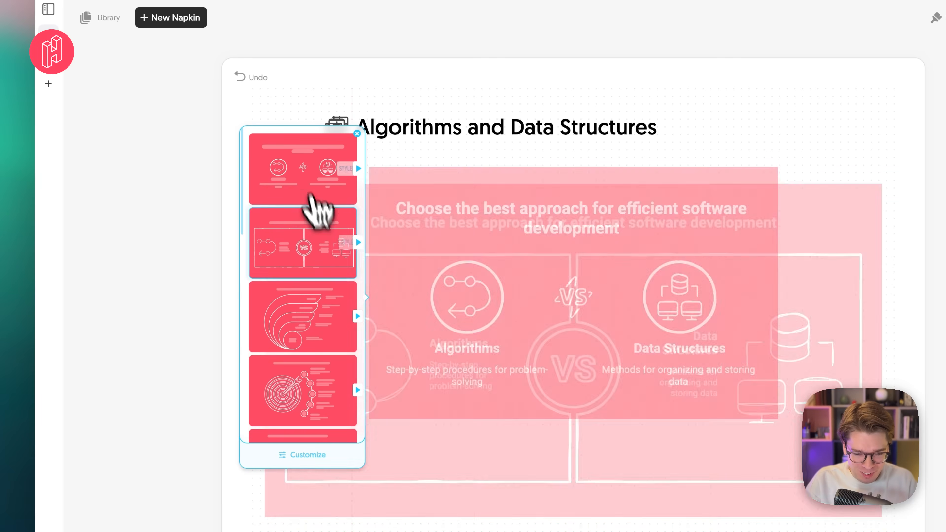
scroll(309, 335, "down", 1)
scroll(300, 346, "up", 1)
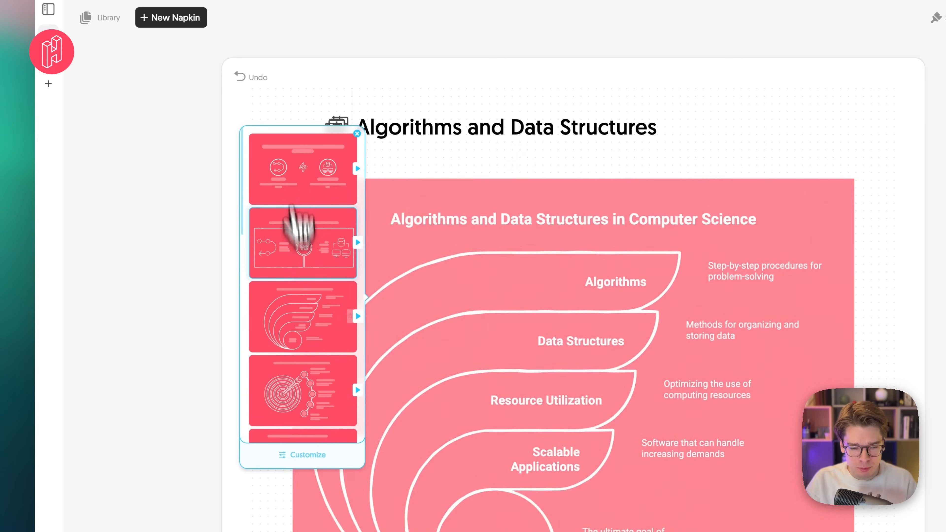